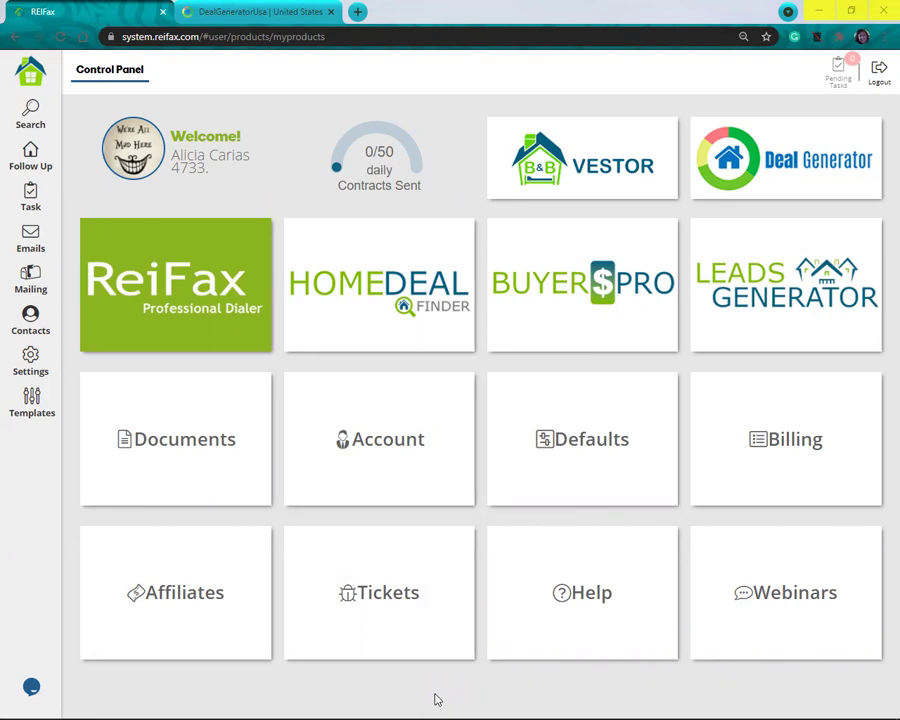
Step: Bring up the DealGeneratorUsa United States overview showing 2,038,022 total deals and the state map
left_click(594, 566)
left_click(141, 455)
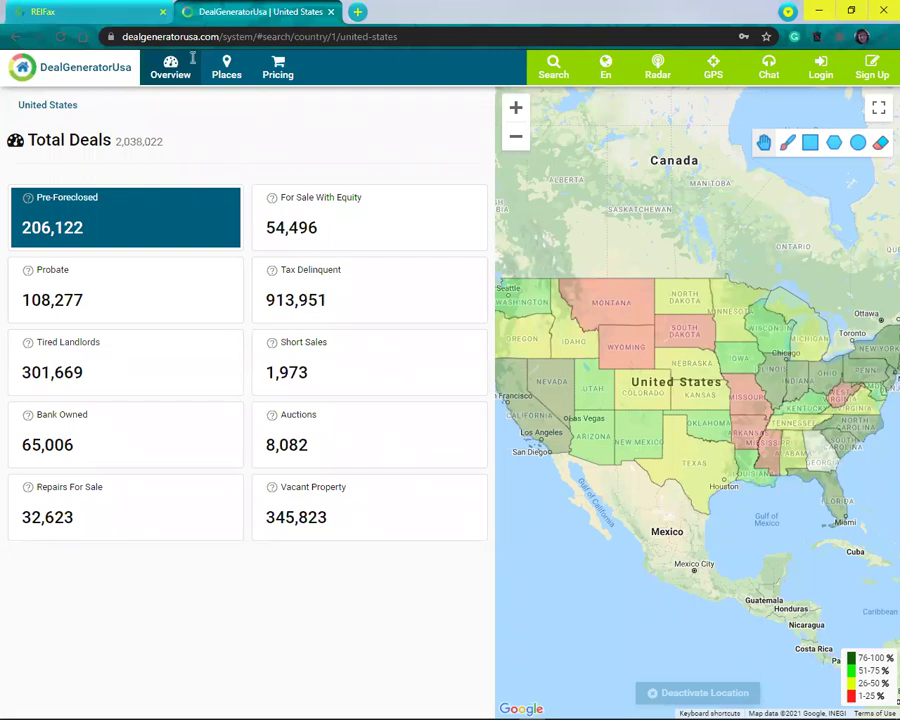
Step: Log in to DealGeneratorUsa with the prefilled account e-mail and password
left_click(96, 9)
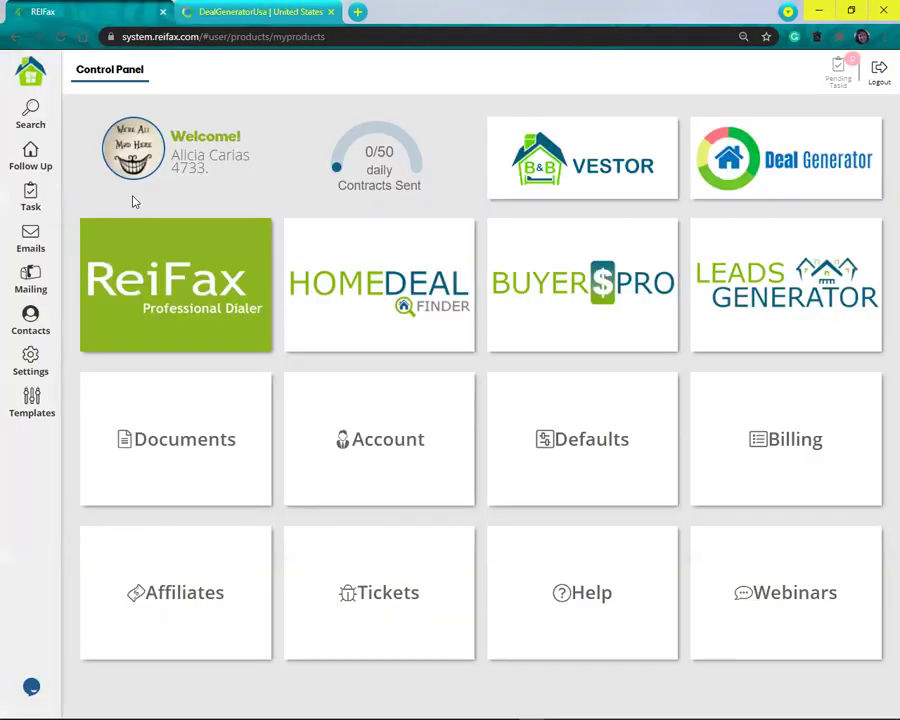
left_click(260, 11)
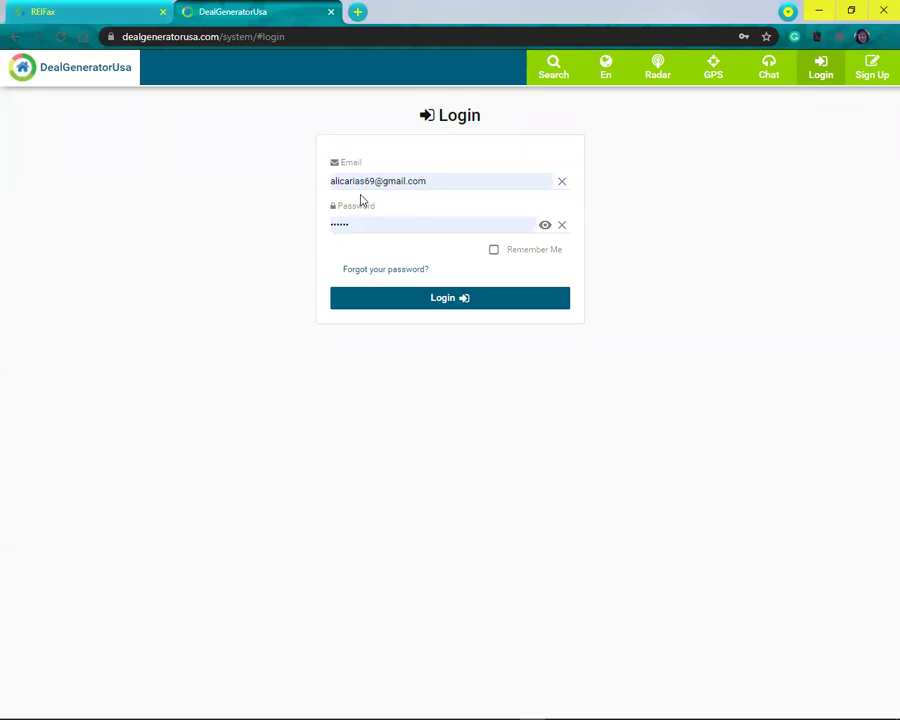
left_click(435, 304)
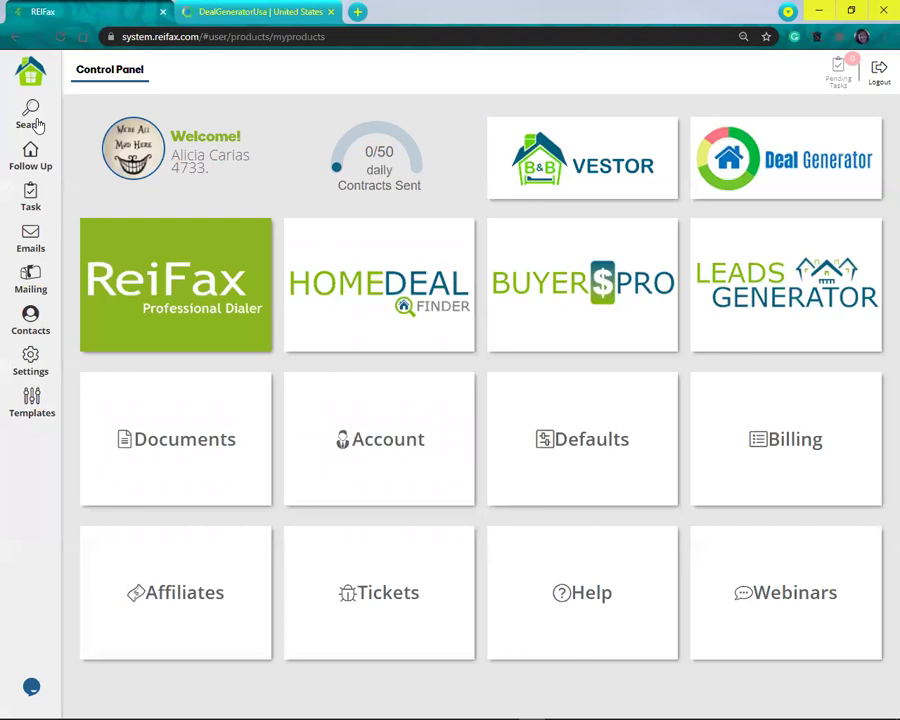
Step: Open REIFax's property Search form, then return to the DealGeneratorUsa overview with 2,060,354 deals
left_click(38, 125)
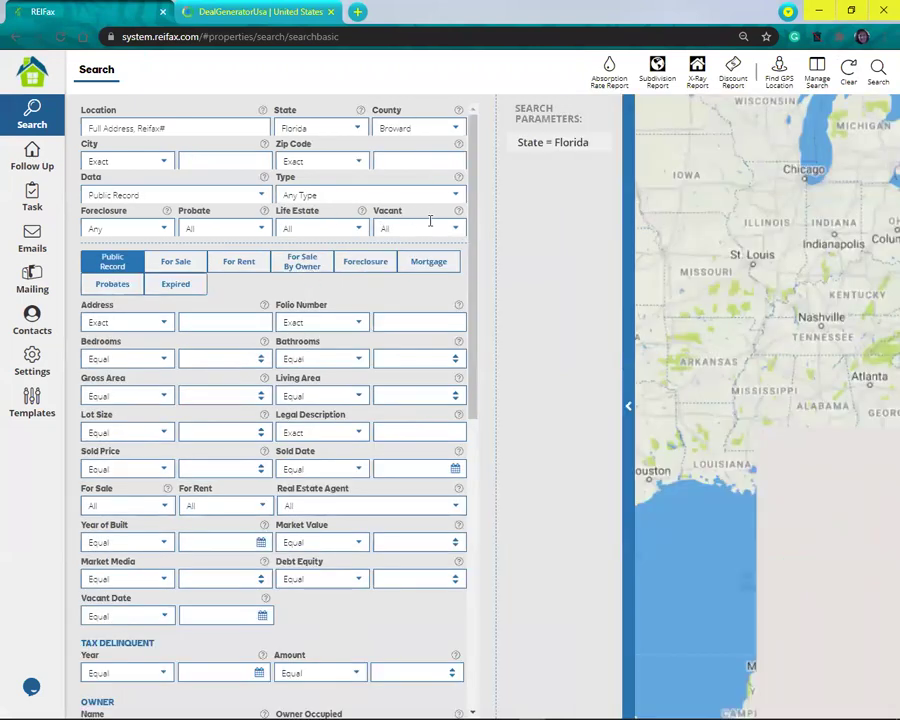
left_click(275, 12)
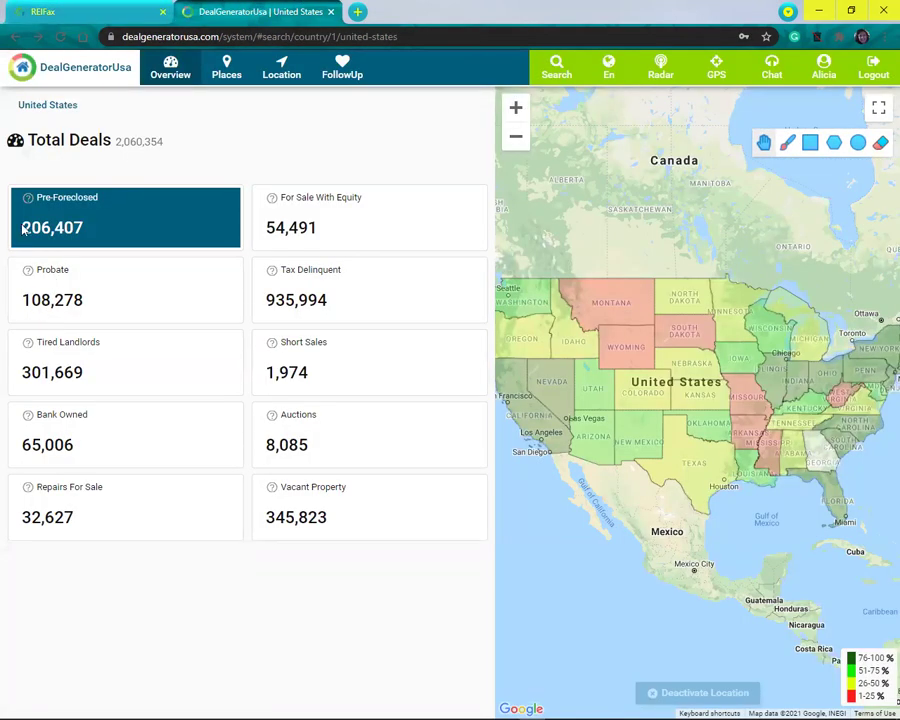
mouse_move(29, 203)
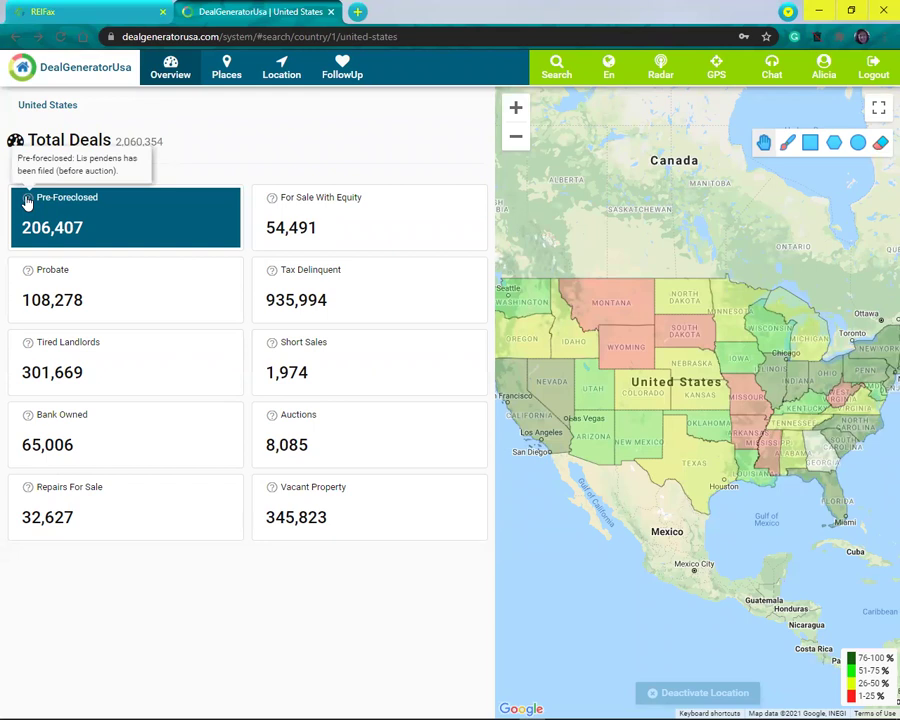
mouse_move(26, 274)
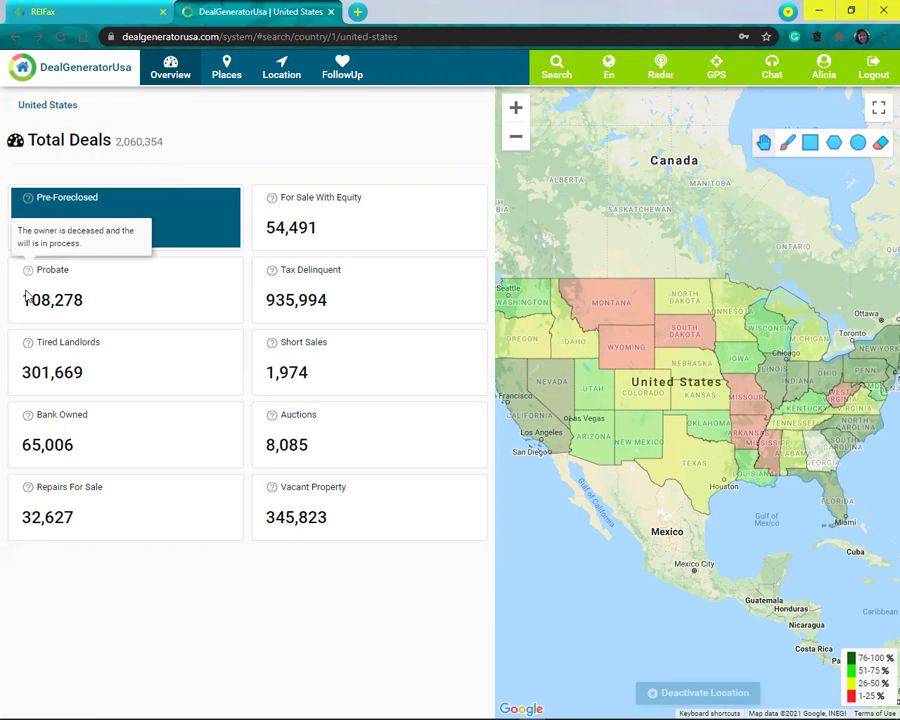
mouse_move(26, 350)
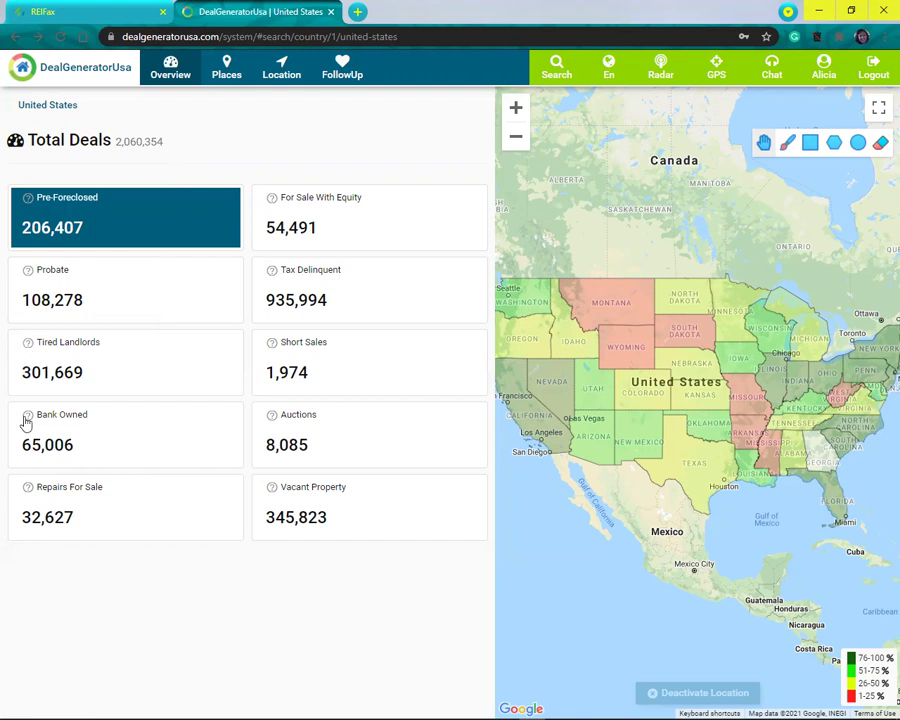
mouse_move(26, 422)
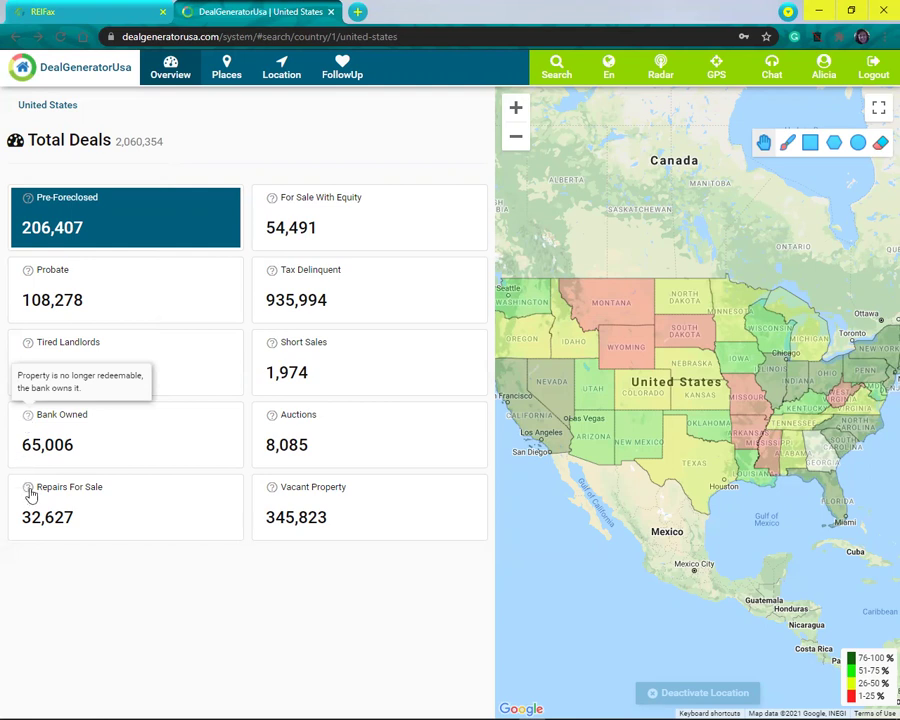
mouse_move(26, 492)
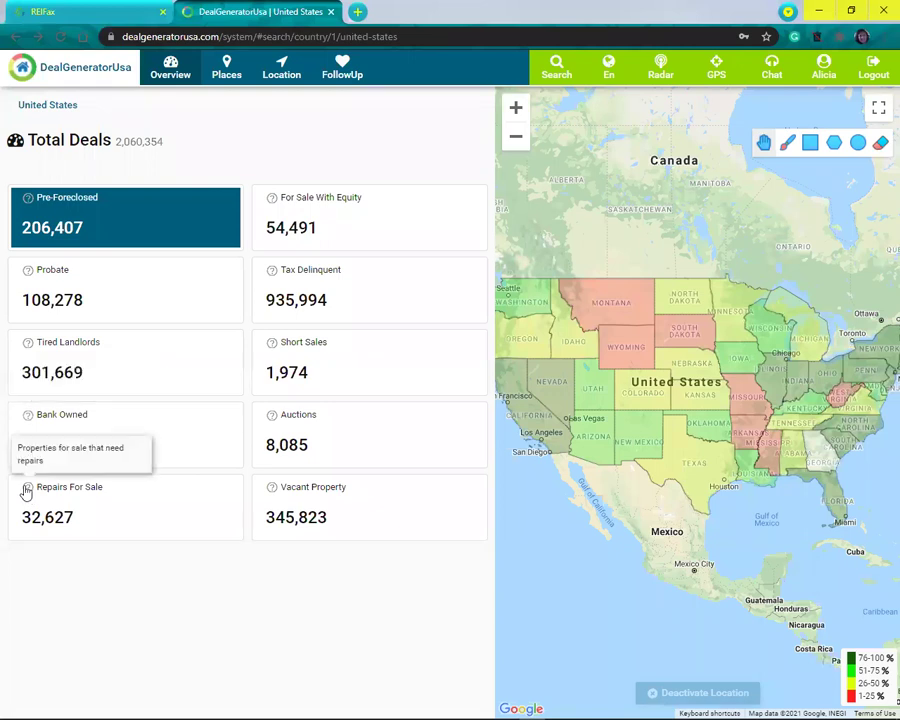
mouse_move(277, 204)
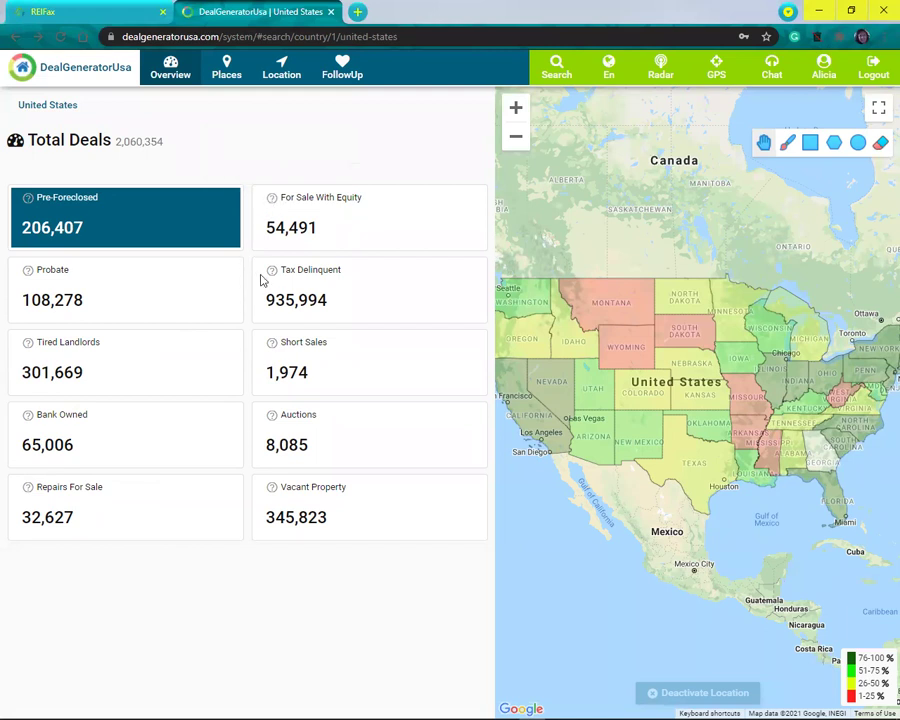
mouse_move(271, 276)
mouse_move(272, 346)
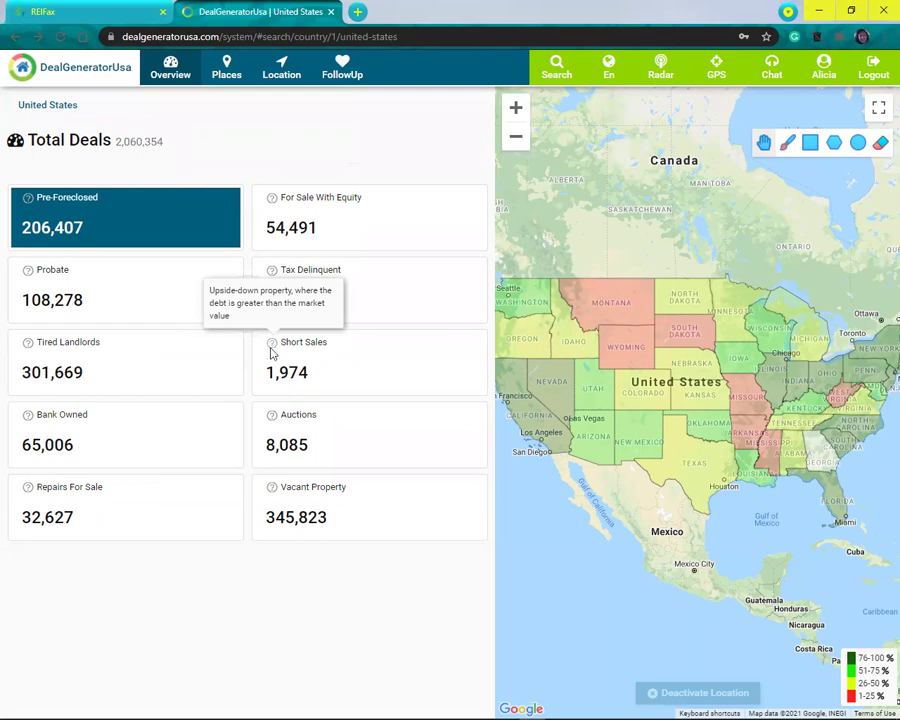
mouse_move(272, 421)
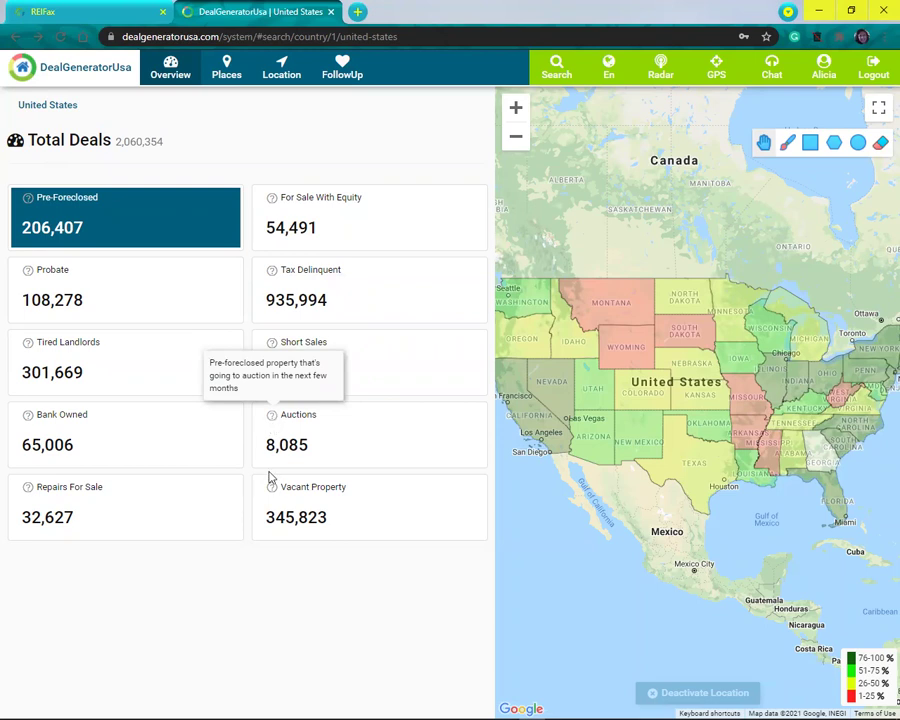
mouse_move(273, 494)
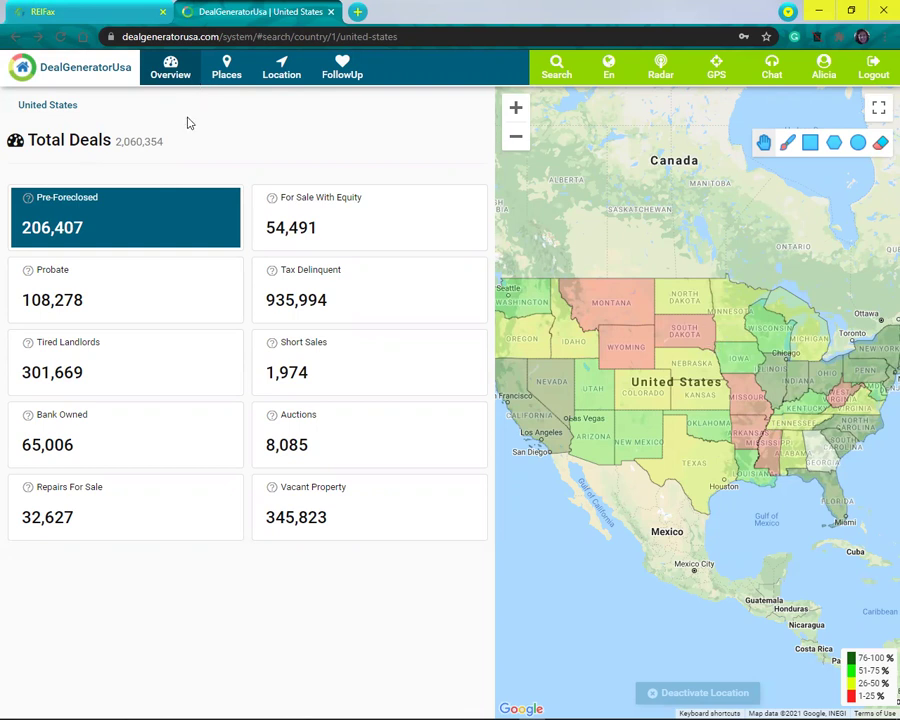
Step: Open Florida's state deals page from the US map, showing 687,673 total deals
left_click(835, 497)
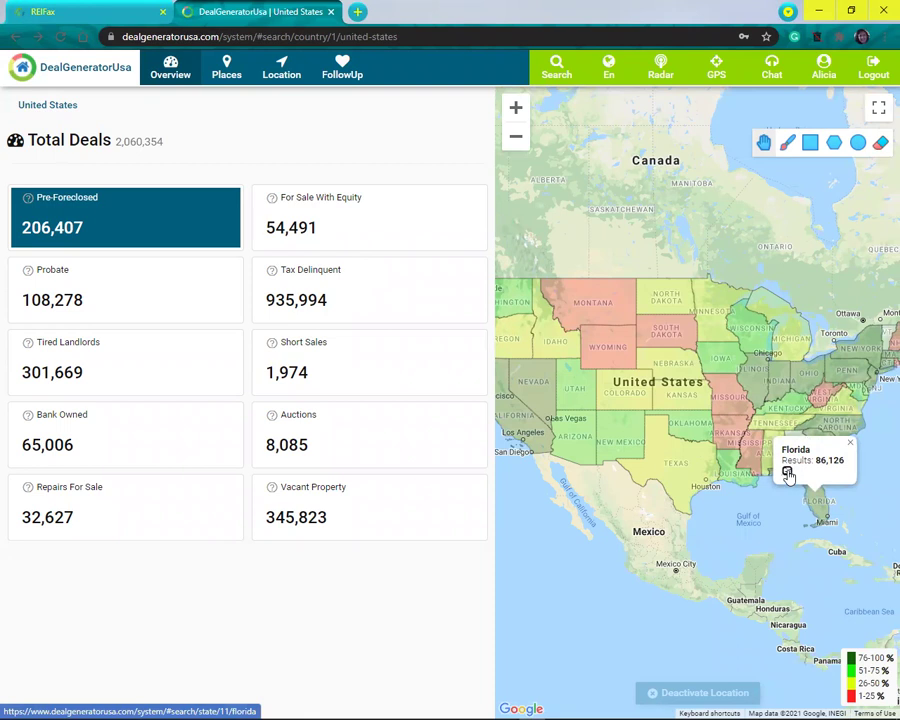
left_click(788, 474)
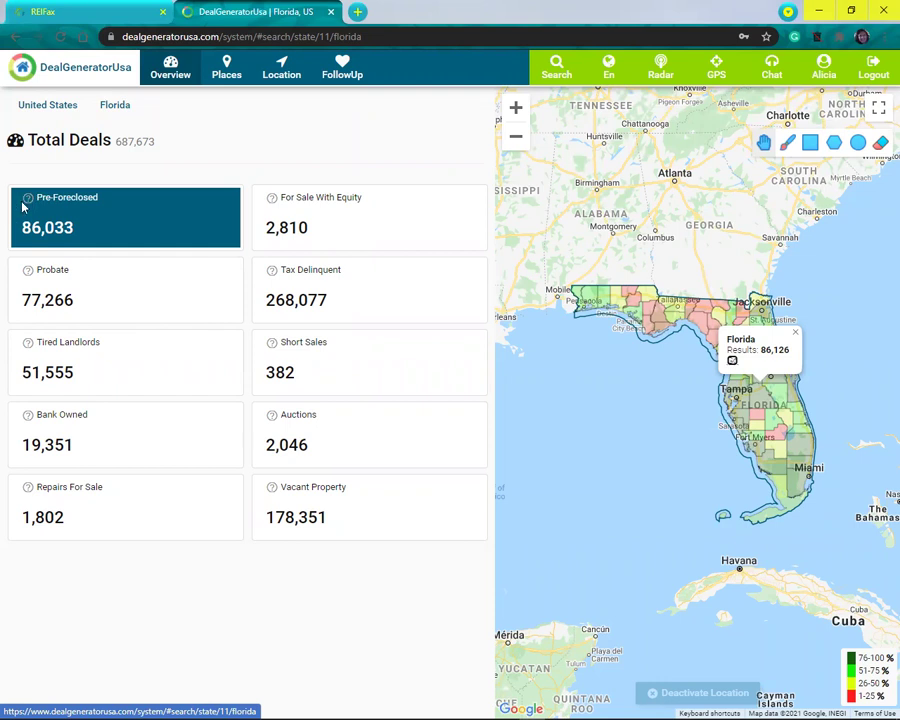
mouse_move(29, 203)
Step: Open the Palm Beach county page with 51,703 total deals from the Florida map
left_click(801, 425)
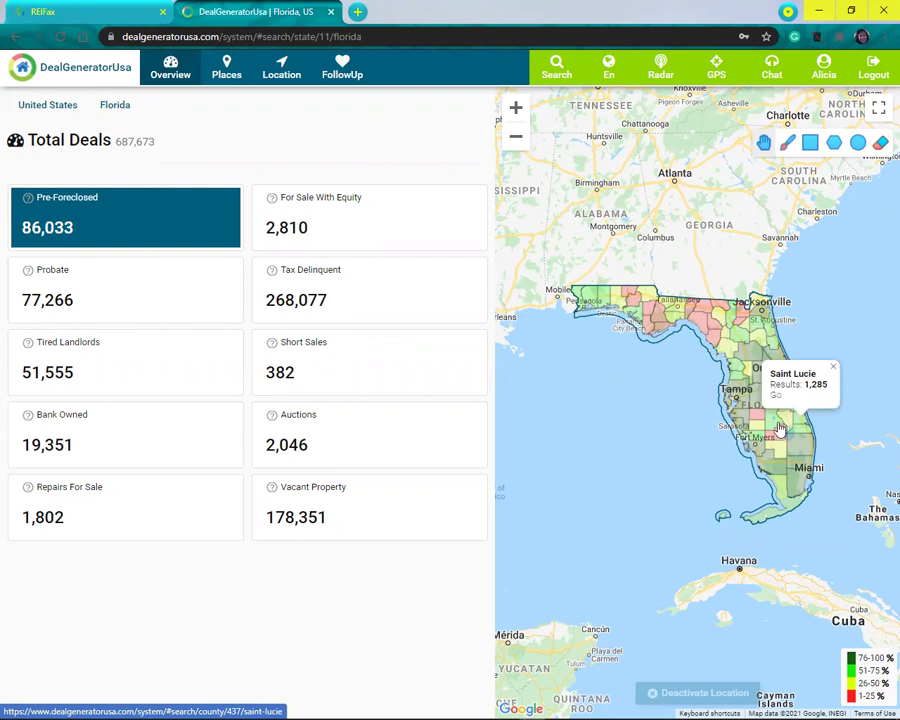
left_click(778, 425)
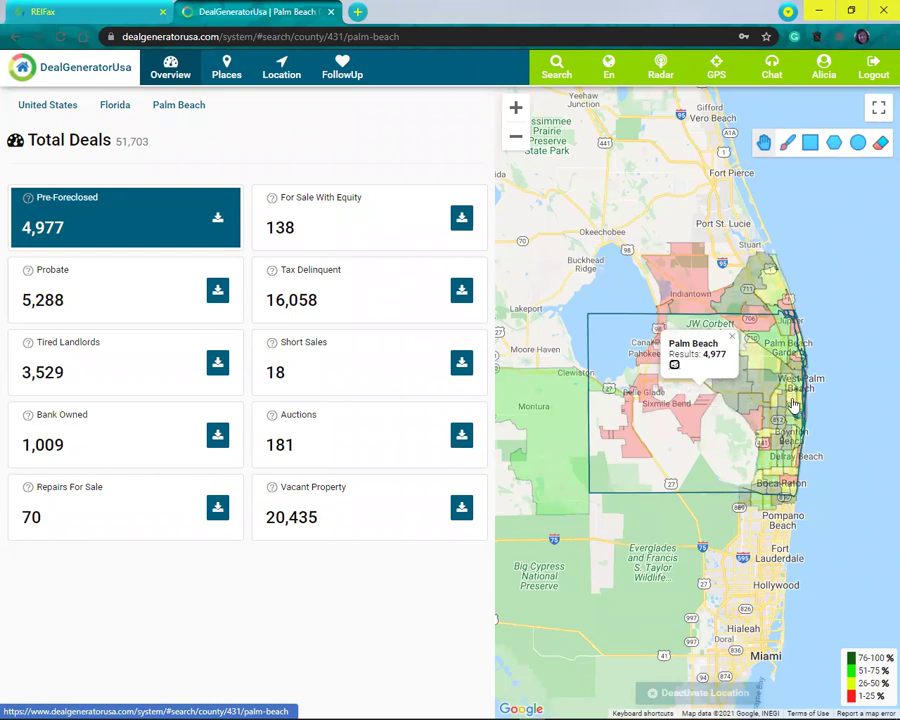
Step: Load the zip code 33406 deals page with 676 total deals, including 79 Probate
left_click(794, 404)
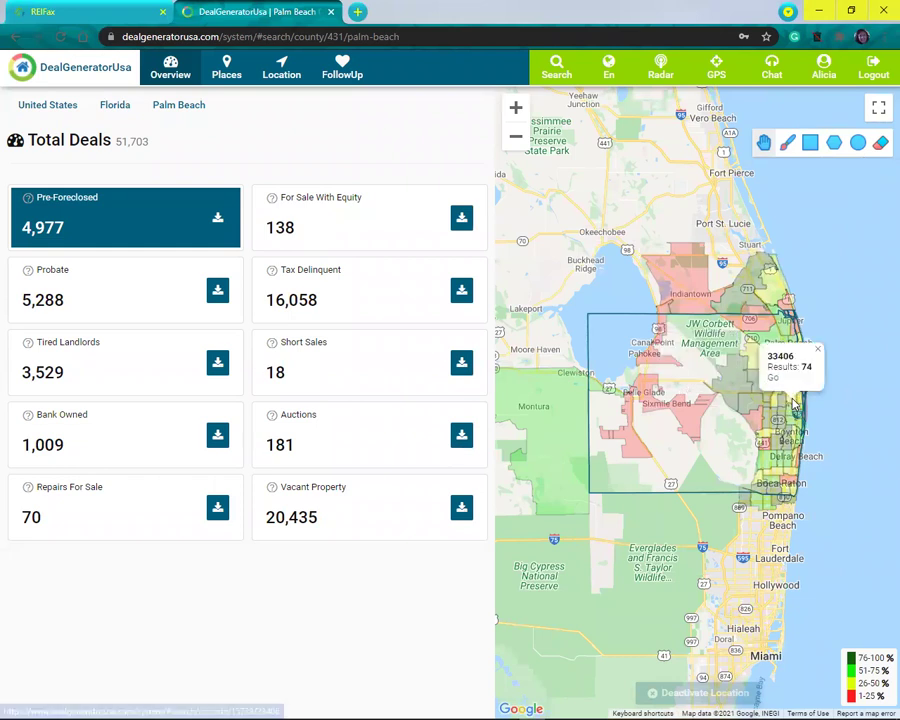
left_click(773, 378)
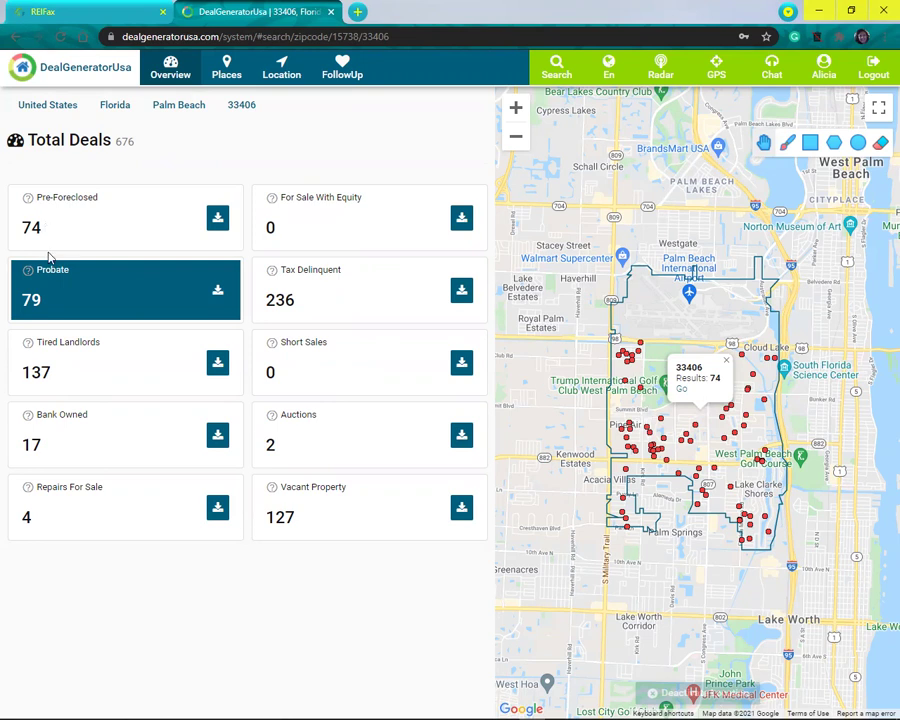
Step: Show the 137 Tired Landlords deals for 33406 and dismiss the map's results popup
left_click(48, 373)
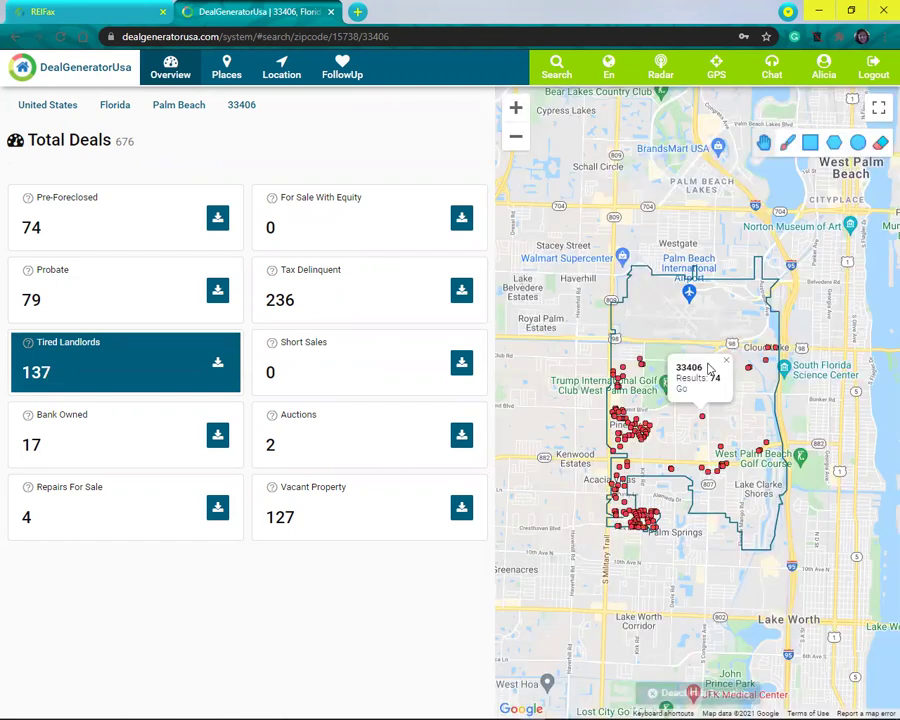
left_click(725, 363)
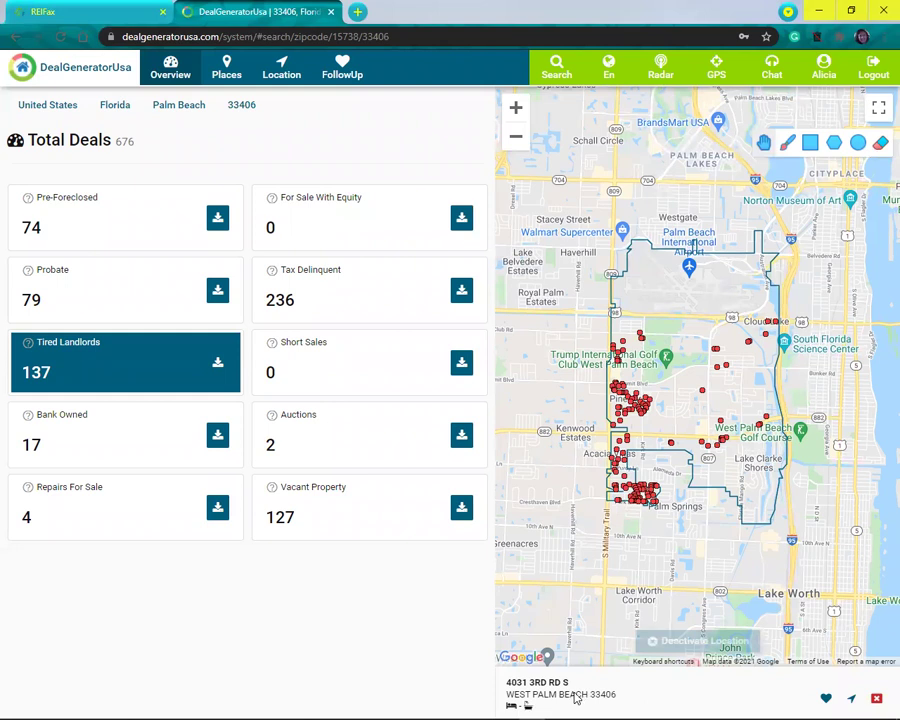
left_click(575, 698)
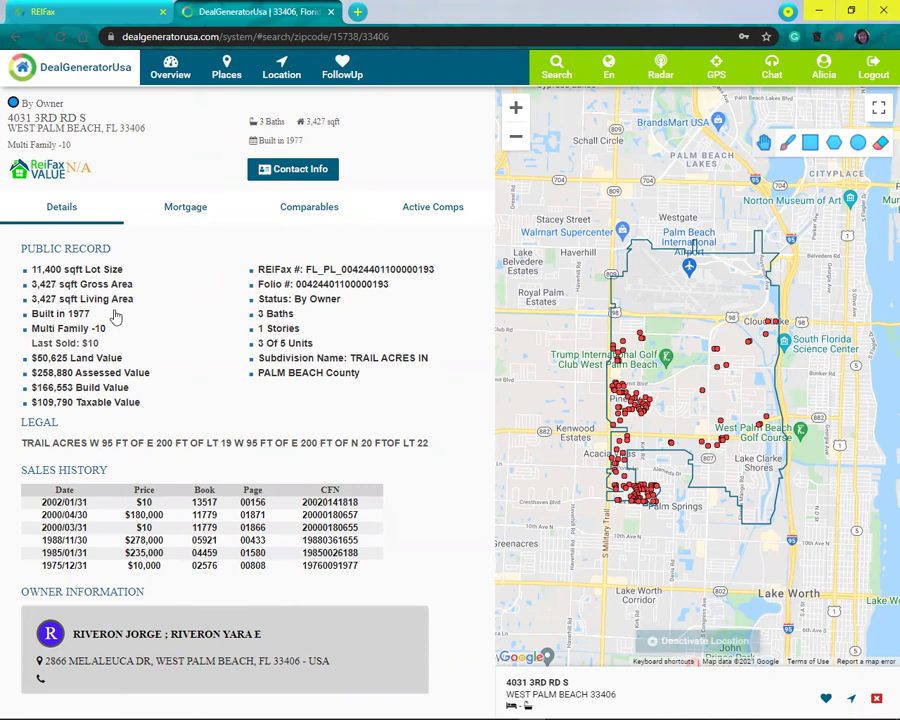
Step: Check the property's Comparables and Active Comps, then go back to the 33406 Overview
left_click(309, 210)
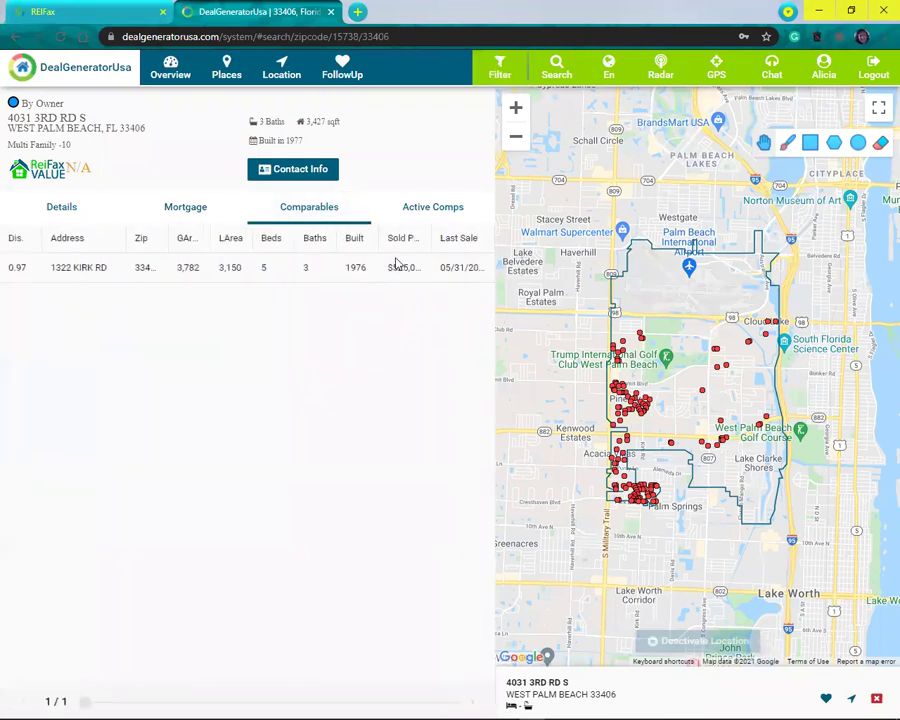
left_click(436, 212)
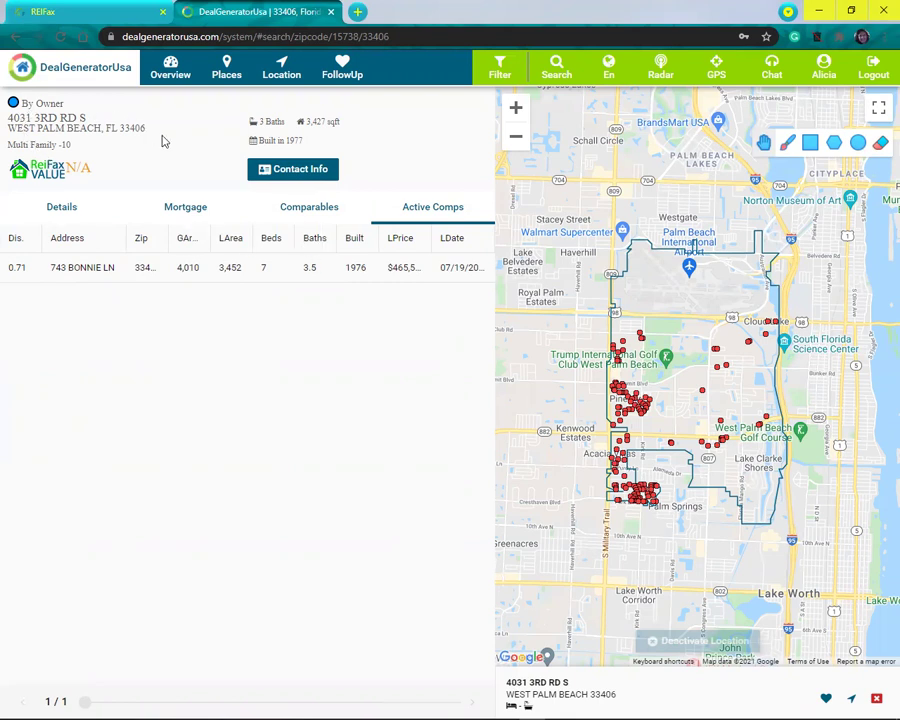
left_click(170, 66)
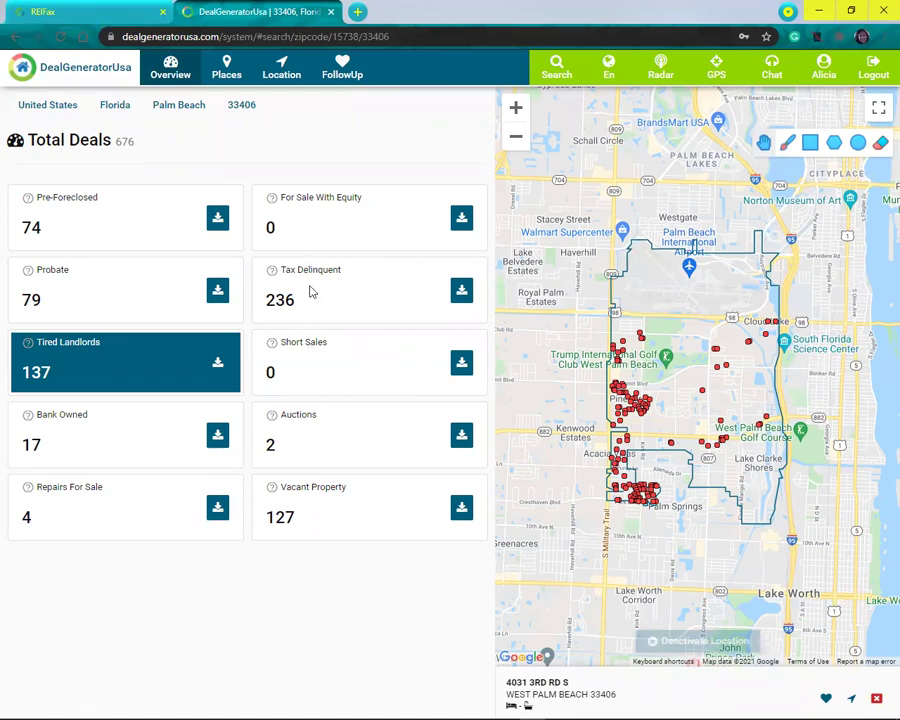
left_click(71, 281)
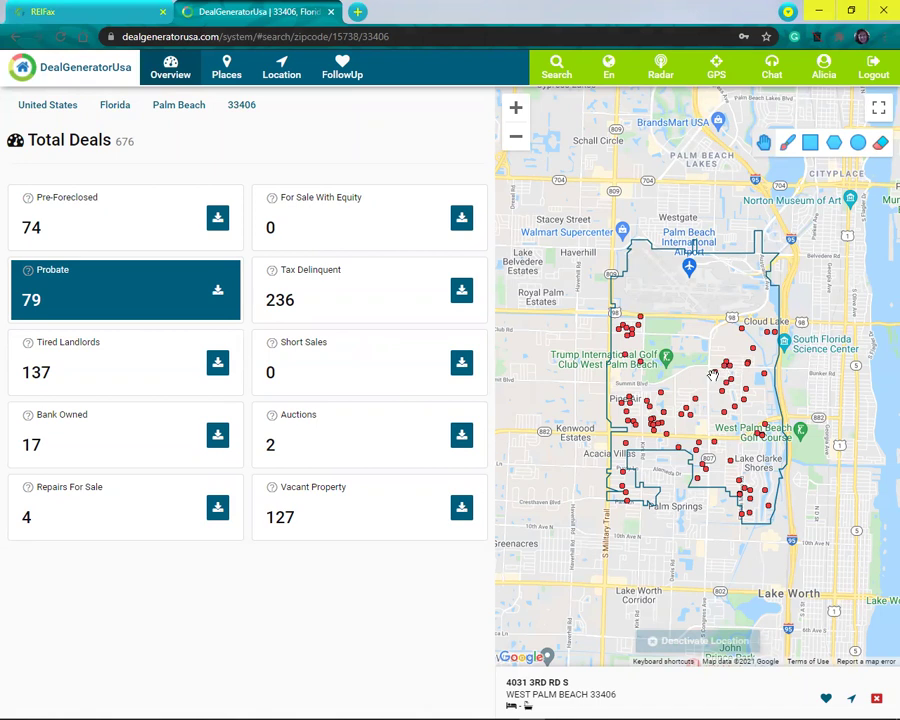
left_click(715, 446)
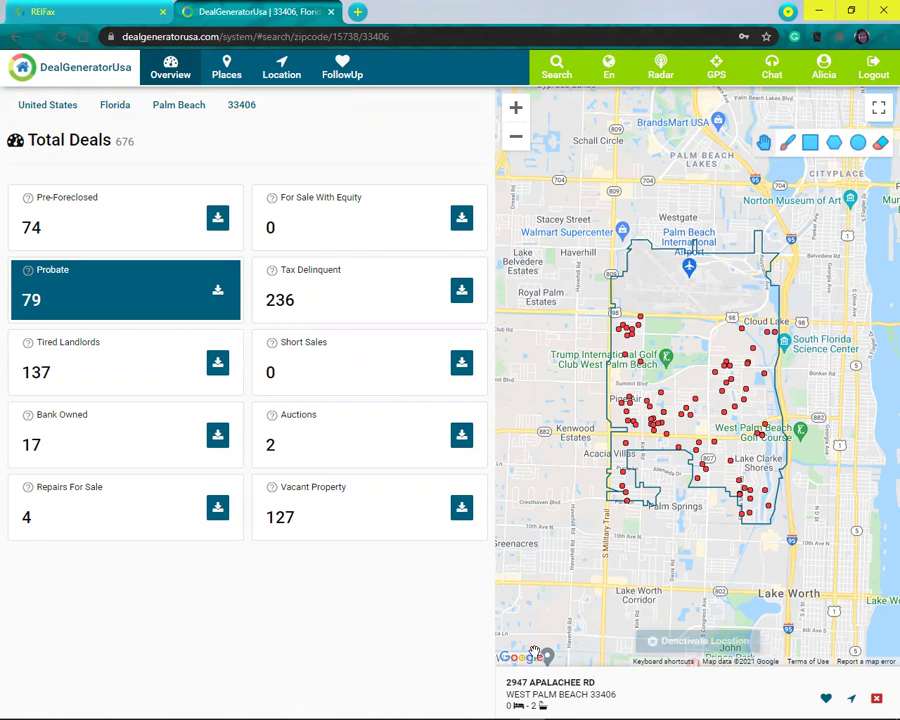
left_click(585, 693)
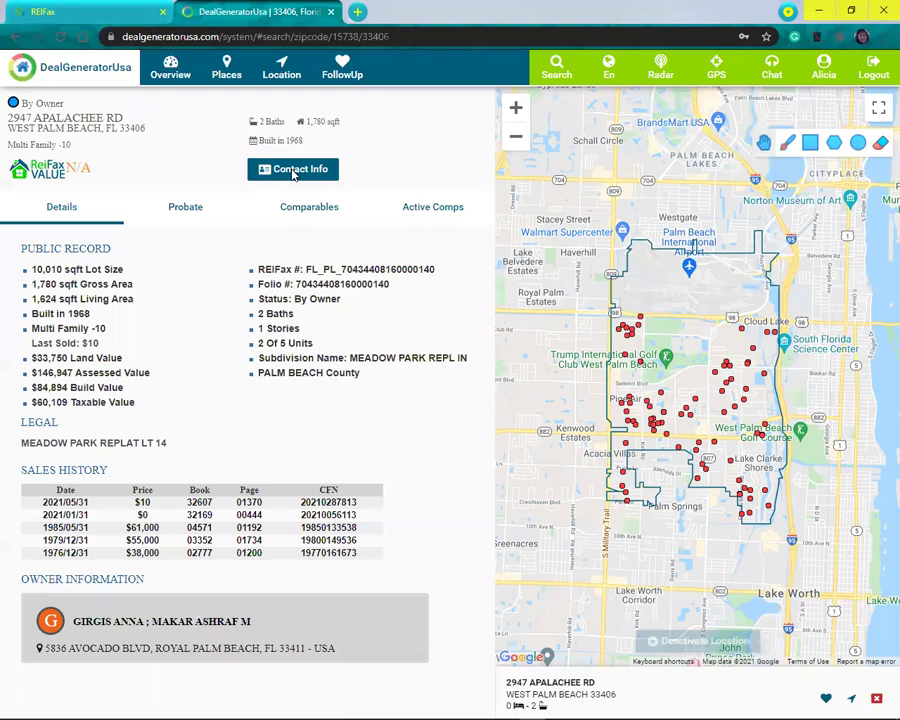
Step: Look up the Apalachee Rd owner's contact info, get 'Contact Info Not Found', and return to Overview
left_click(293, 171)
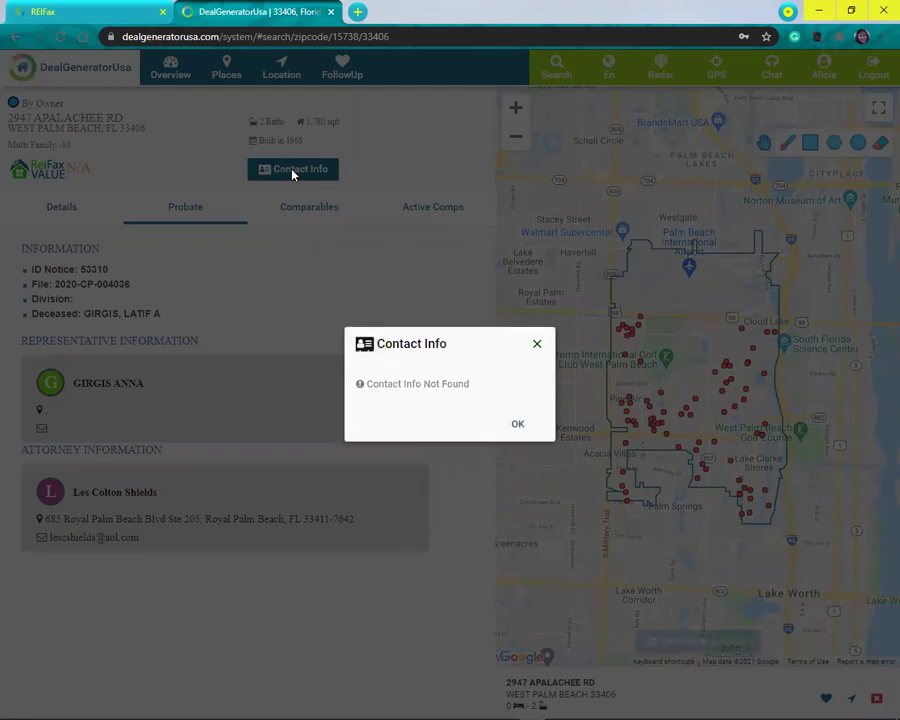
left_click(518, 418)
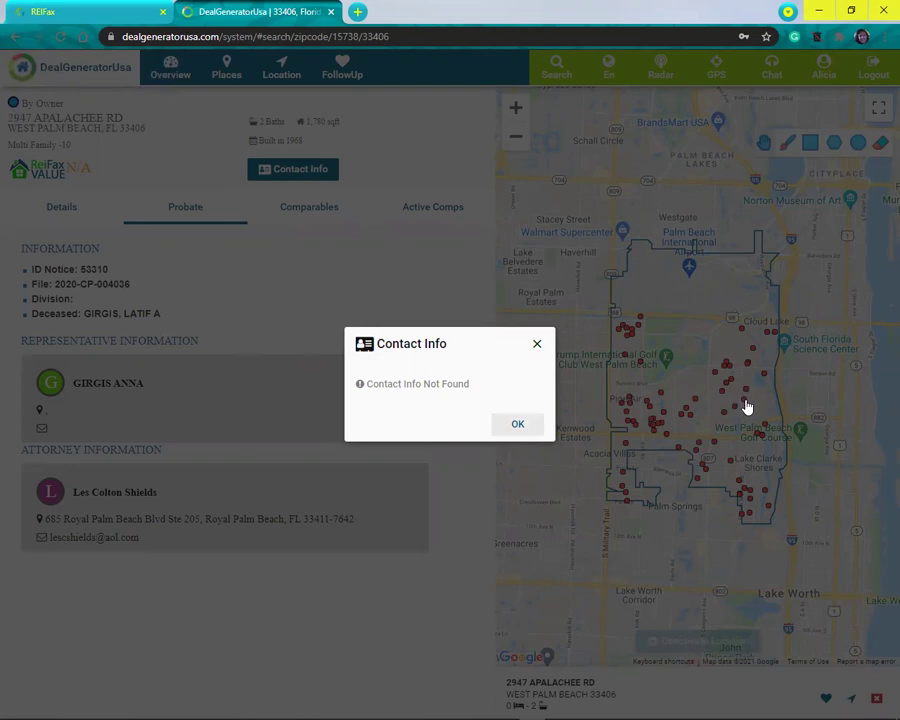
left_click(579, 688)
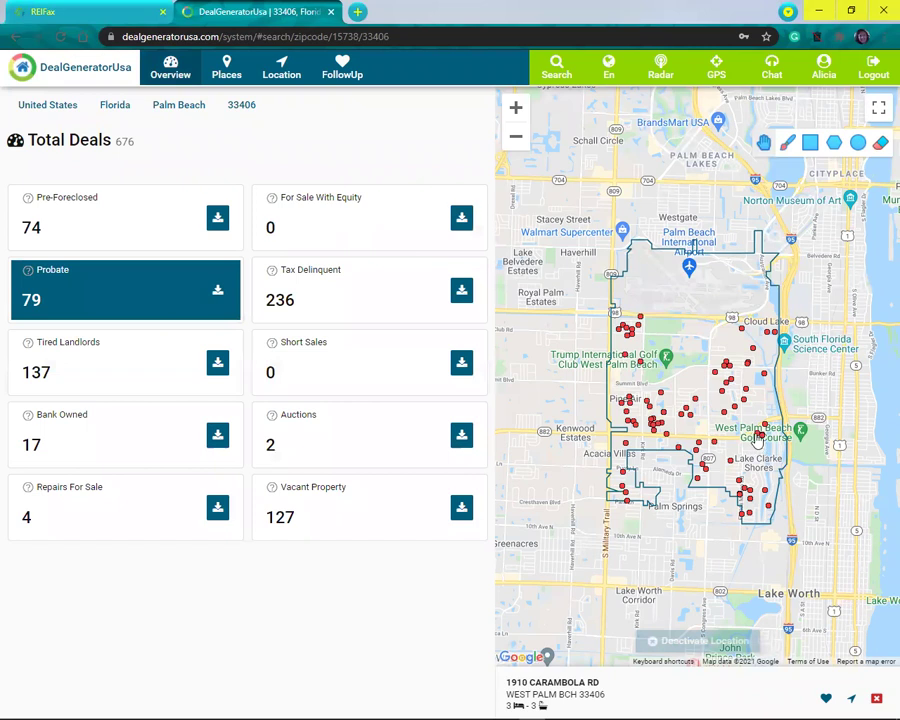
left_click(758, 436)
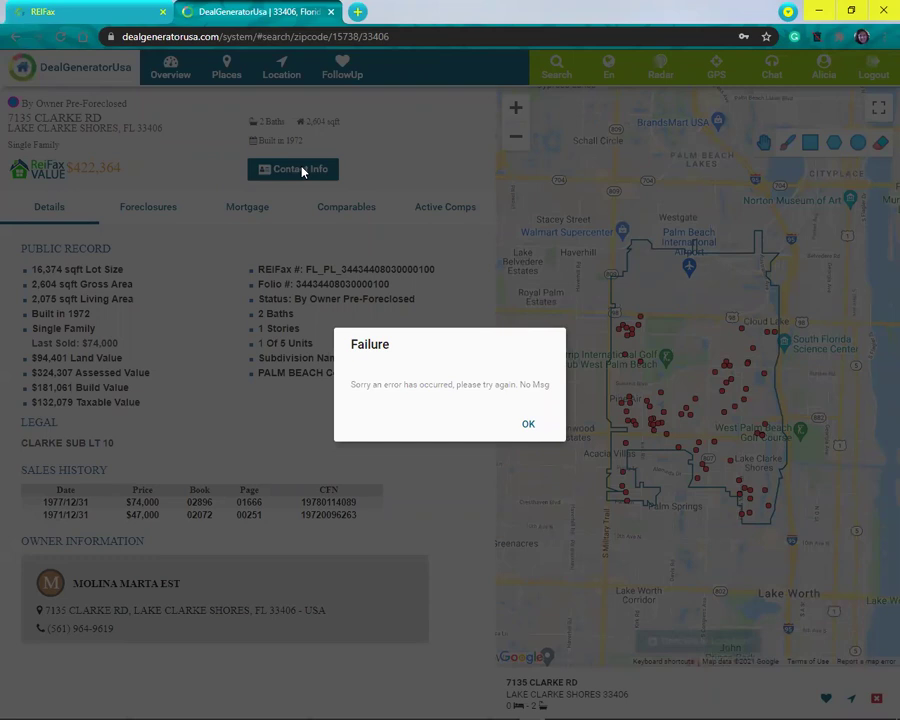
left_click(530, 425)
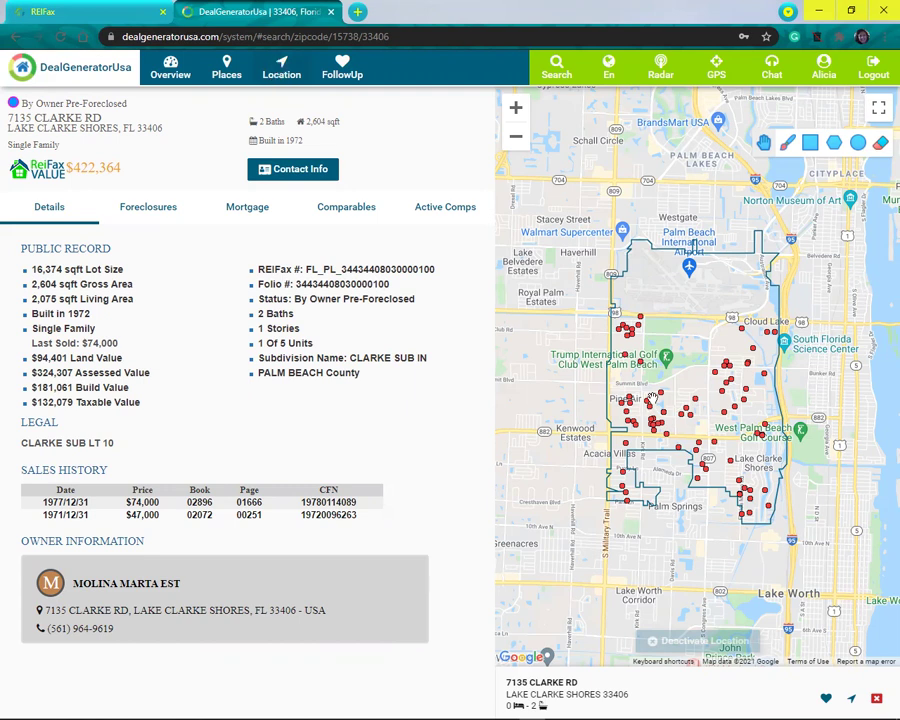
left_click(826, 702)
left_click(132, 210)
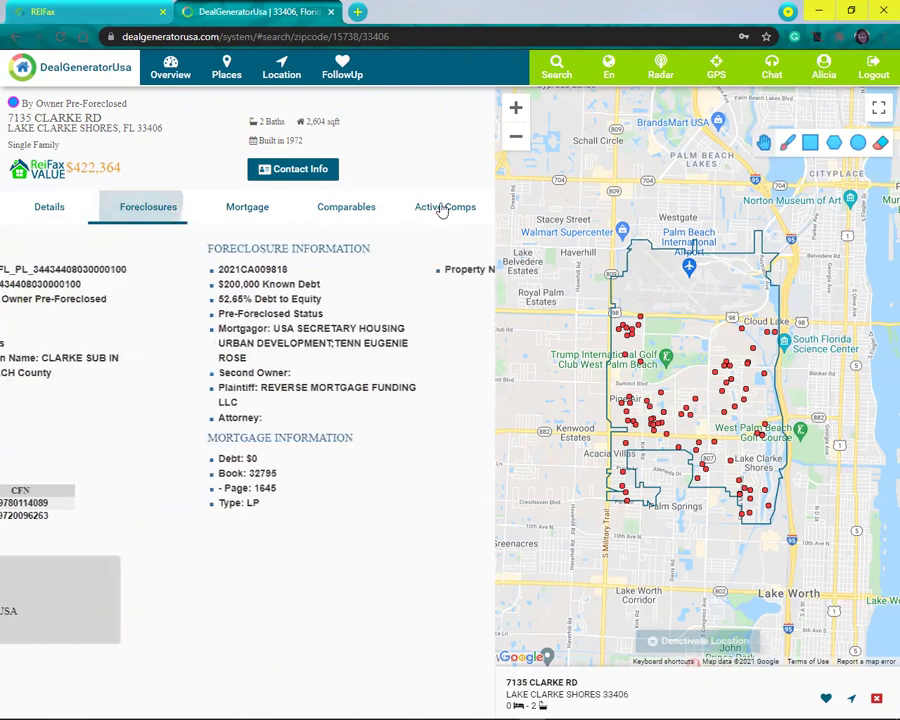
left_click(262, 210)
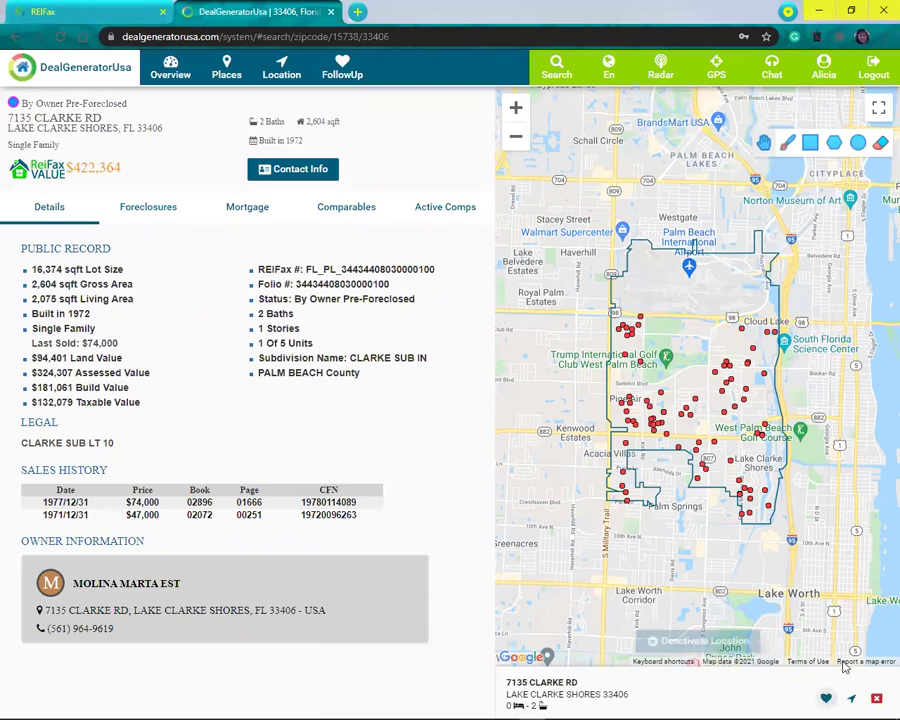
left_click(826, 698)
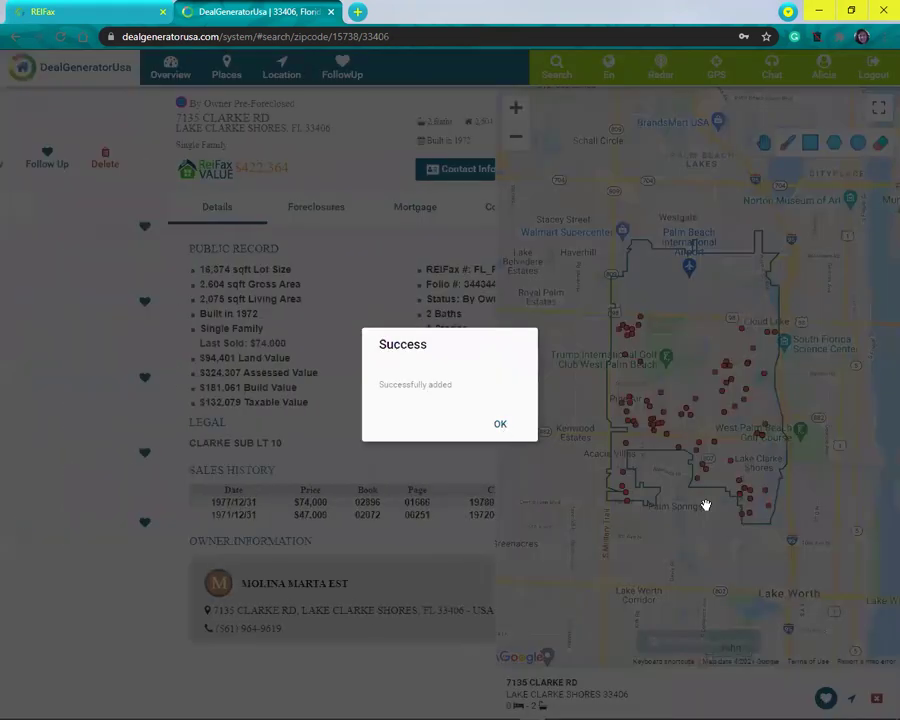
left_click(723, 420)
left_click(723, 420)
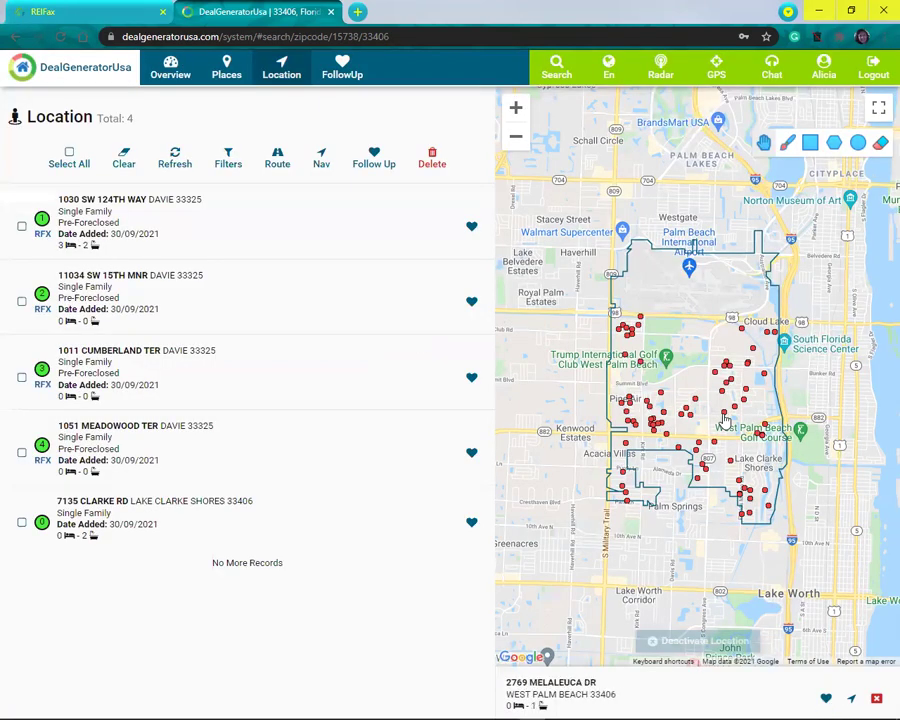
left_click(824, 699)
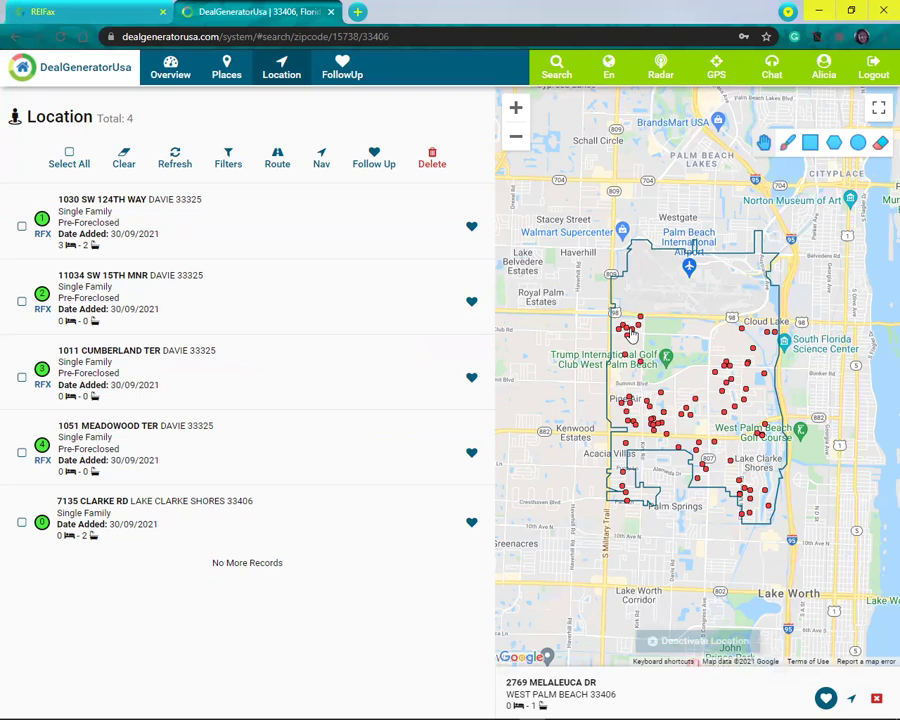
left_click(631, 336)
left_click(826, 700)
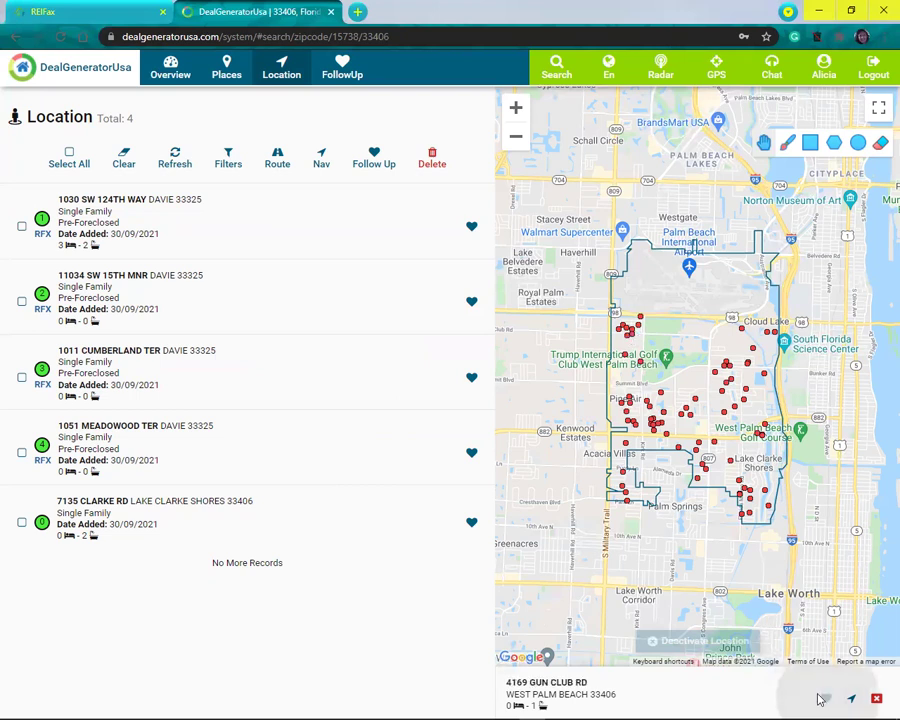
left_click(168, 160)
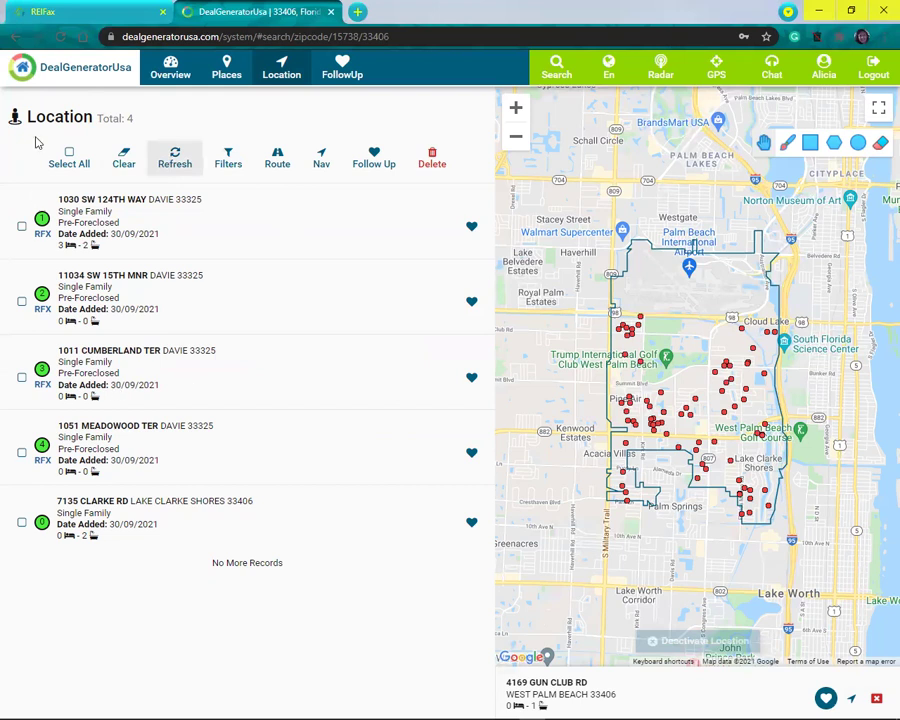
left_click(233, 163)
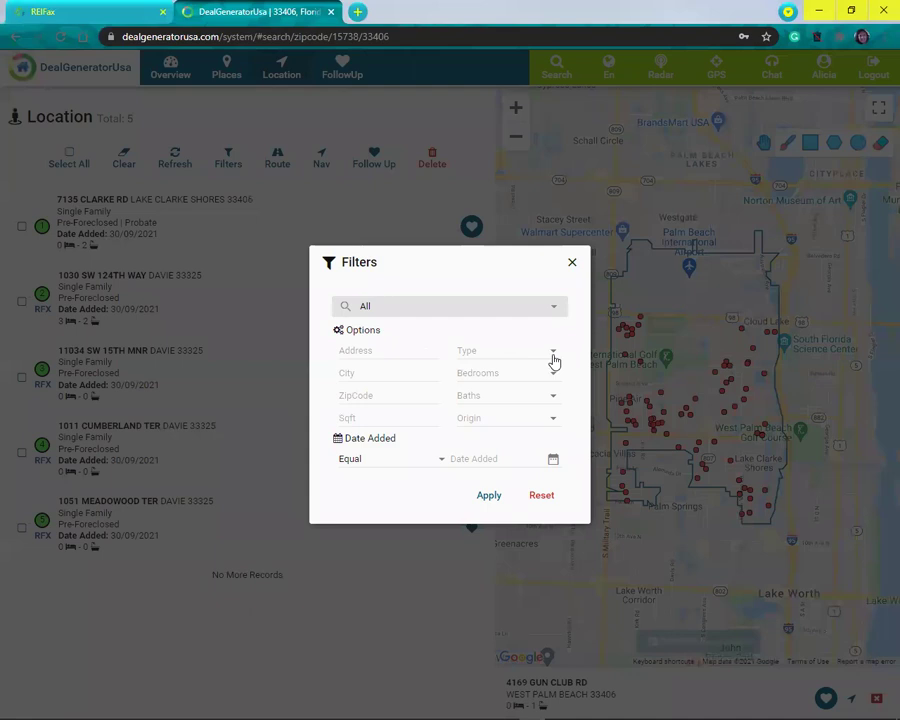
Step: In Filters, glance at property types and City suggestions, then list the Reifax and DealGenerator origins
left_click(554, 361)
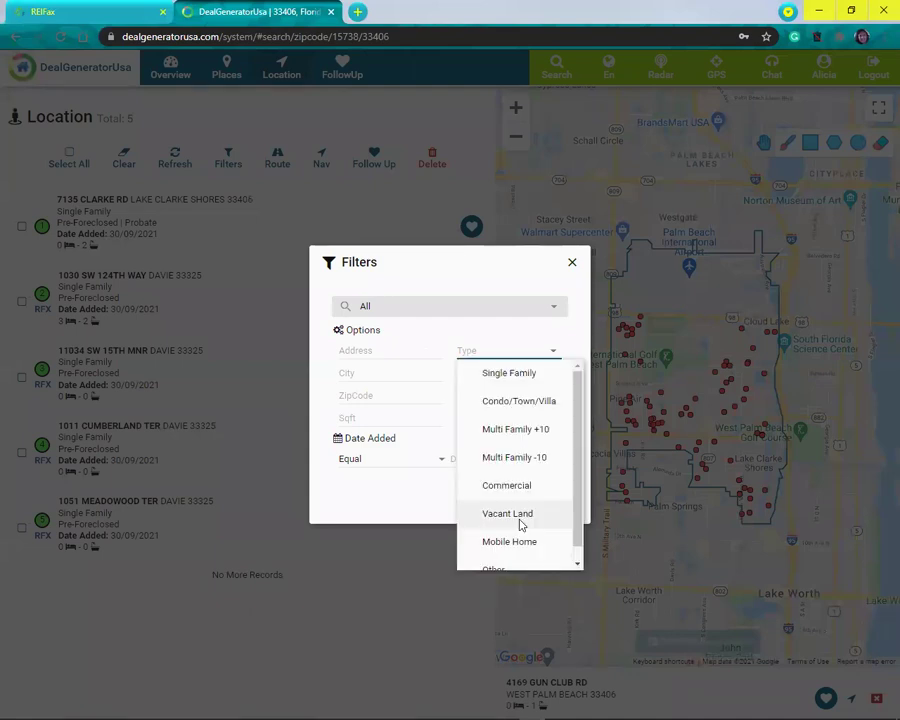
left_click(376, 378)
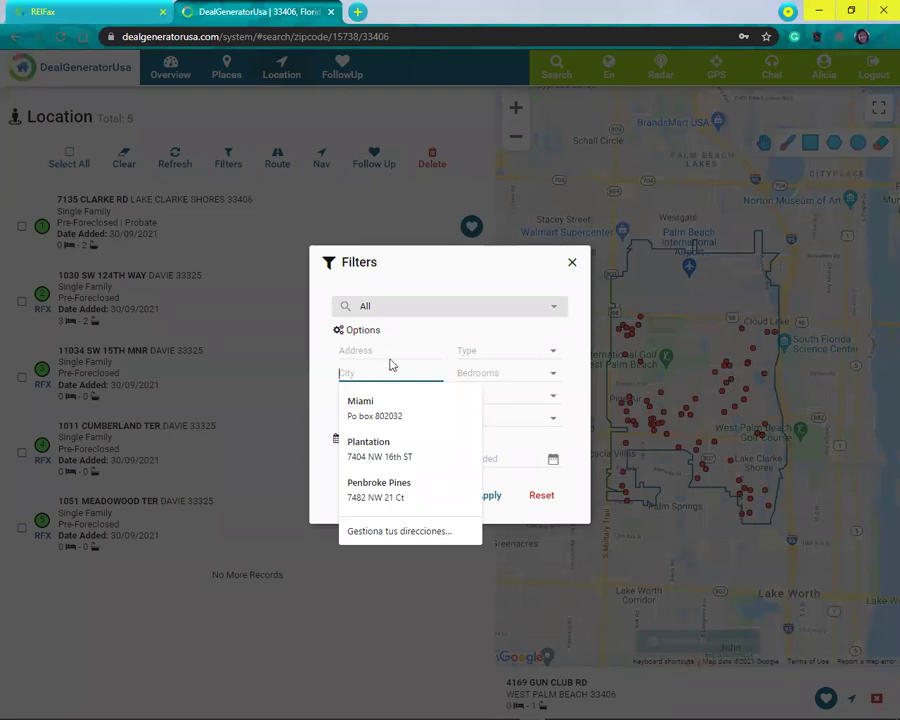
left_click(325, 398)
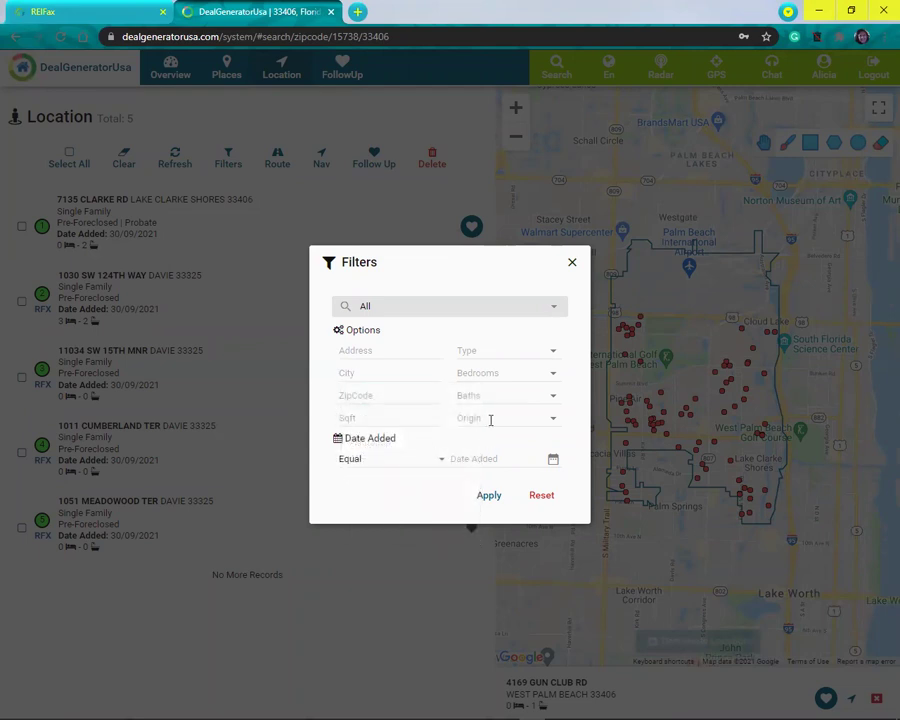
left_click(556, 425)
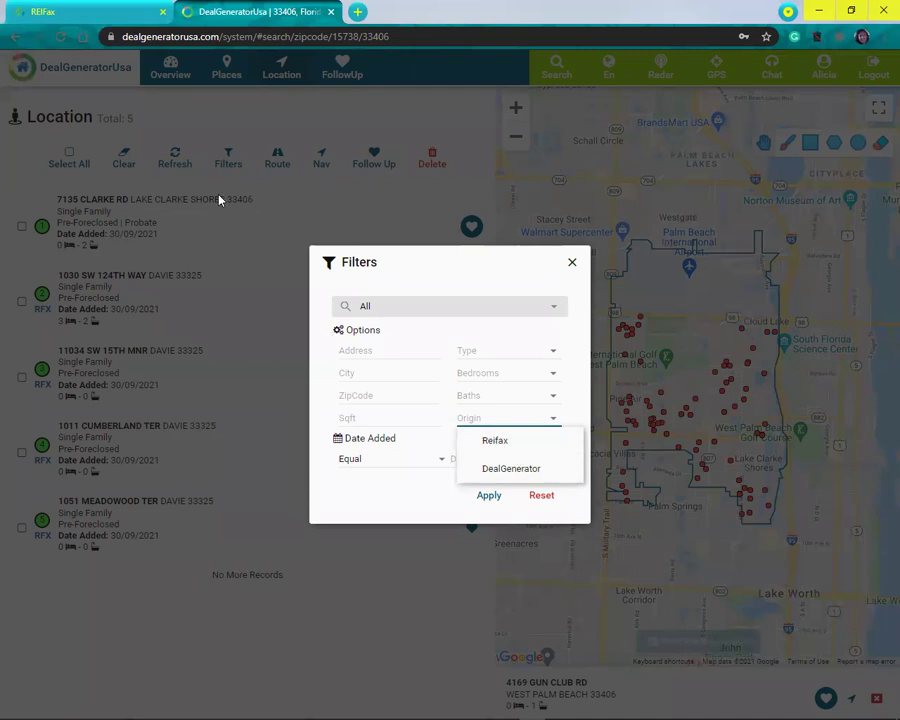
Step: Apply the Reifax origin filter, narrowing the Location list to 4 properties
left_click(508, 470)
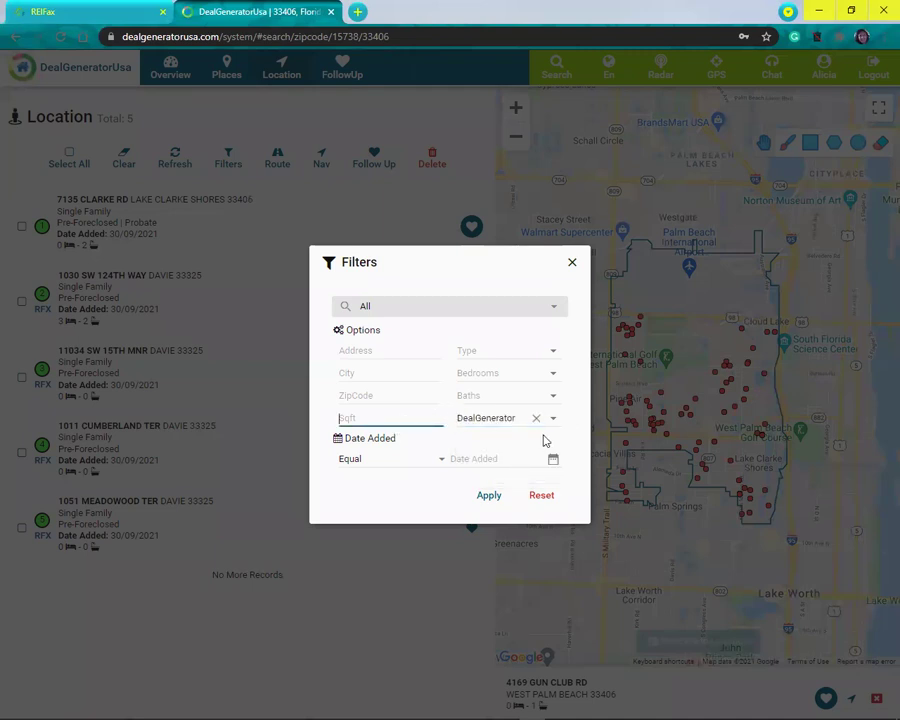
left_click(535, 418)
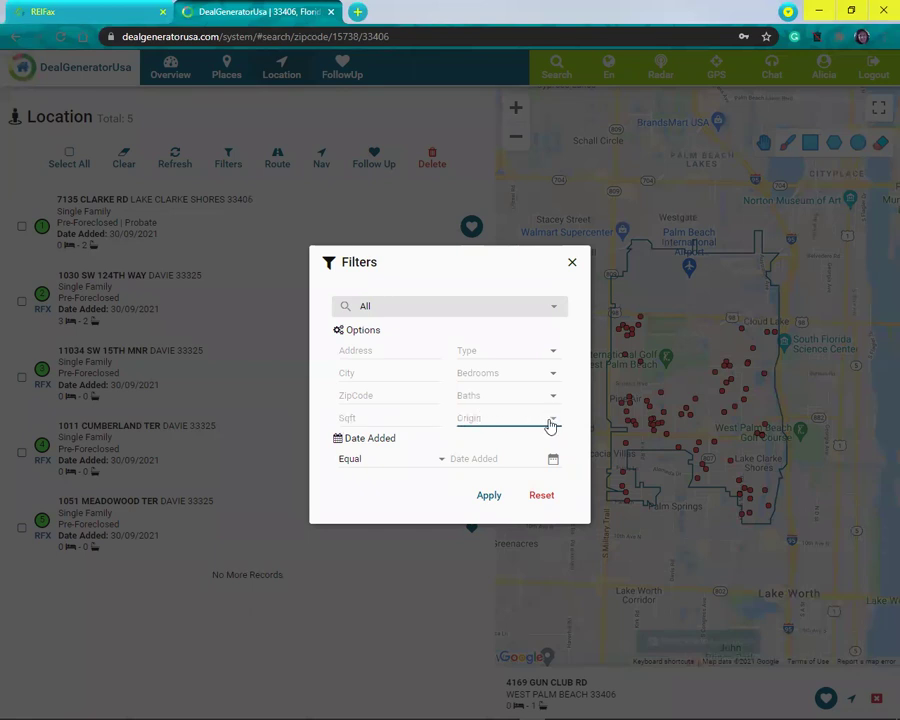
left_click(549, 420)
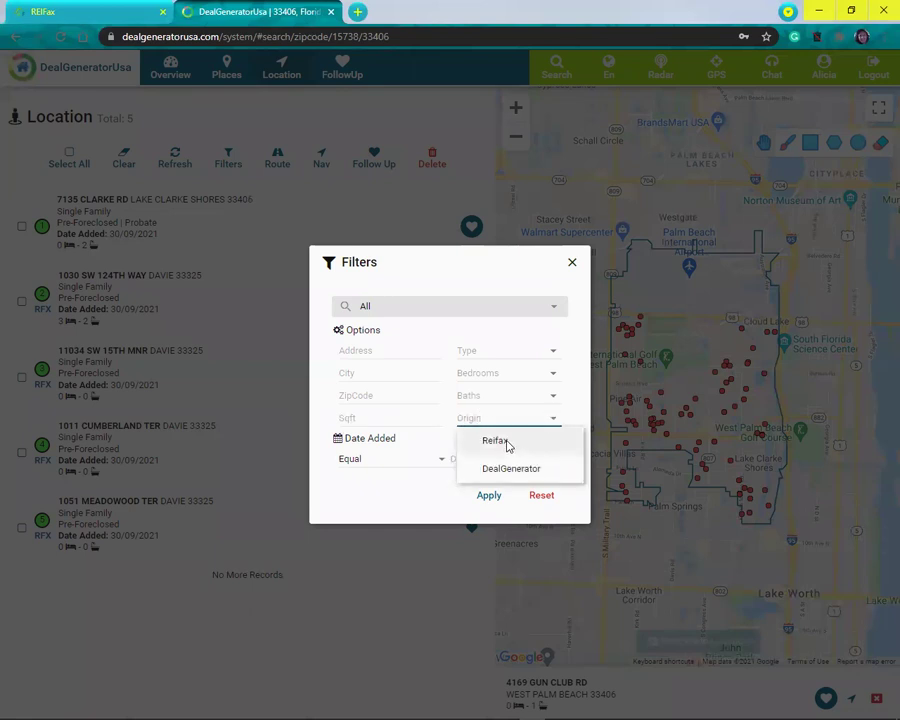
left_click(505, 447)
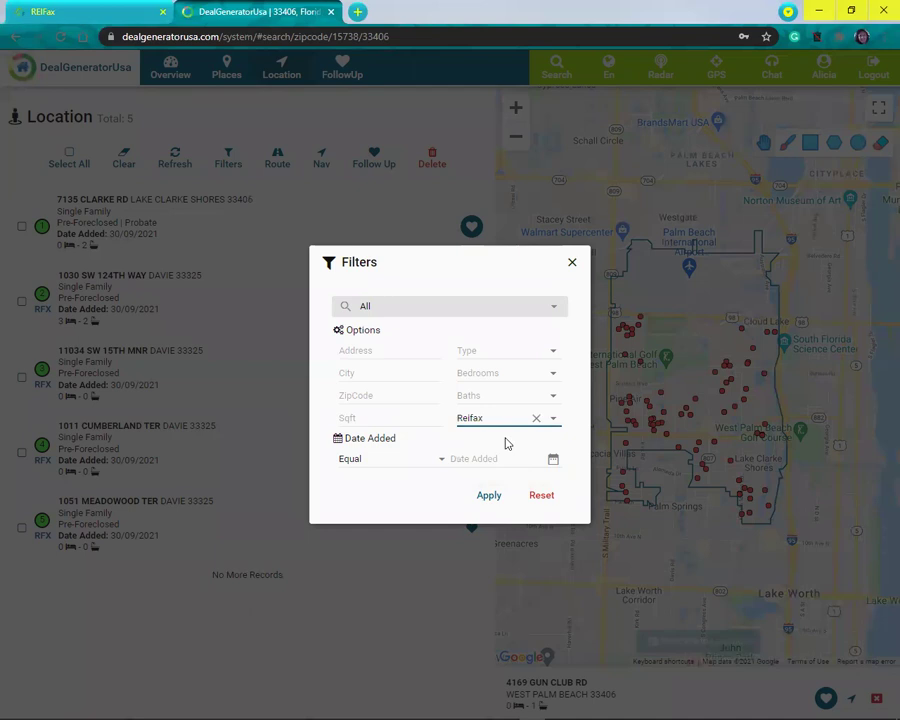
left_click(491, 497)
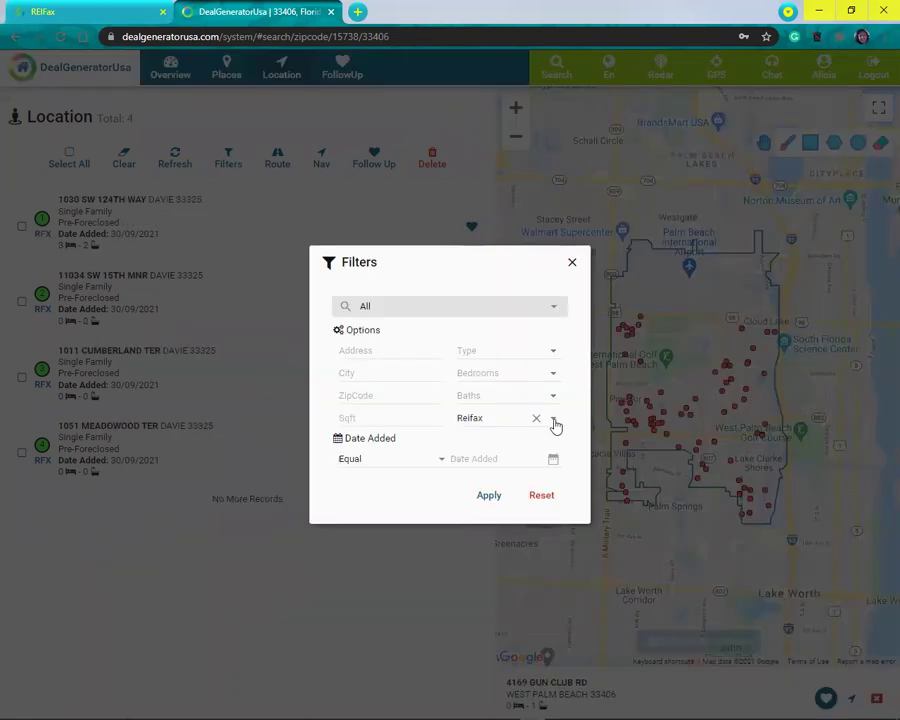
Step: Swap the origin filter from Reifax to DealGenerator
left_click(537, 419)
left_click(552, 424)
left_click(516, 470)
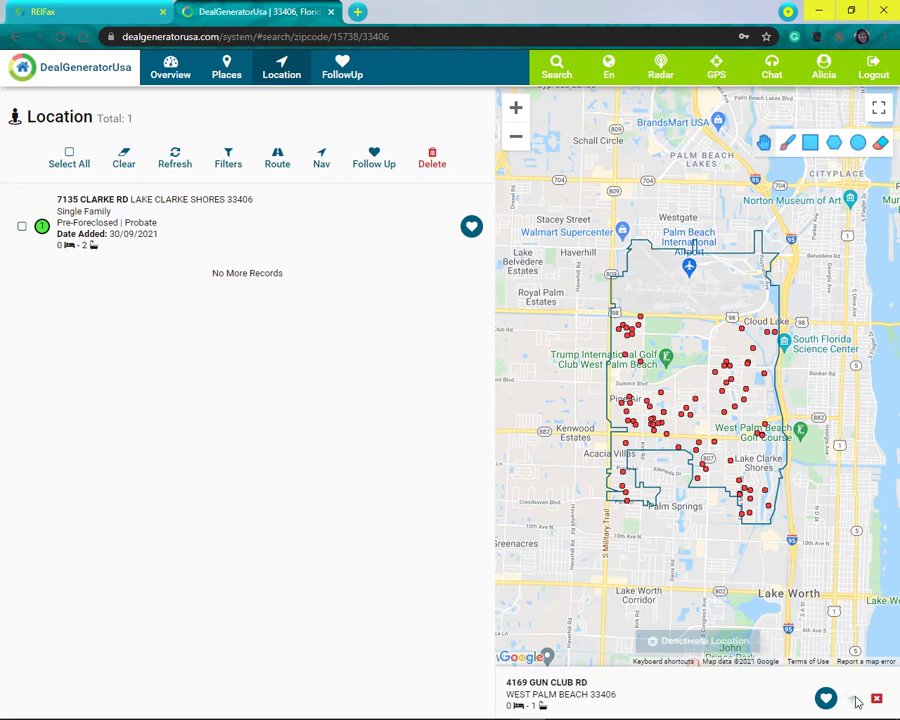
left_click(855, 702)
left_click(498, 424)
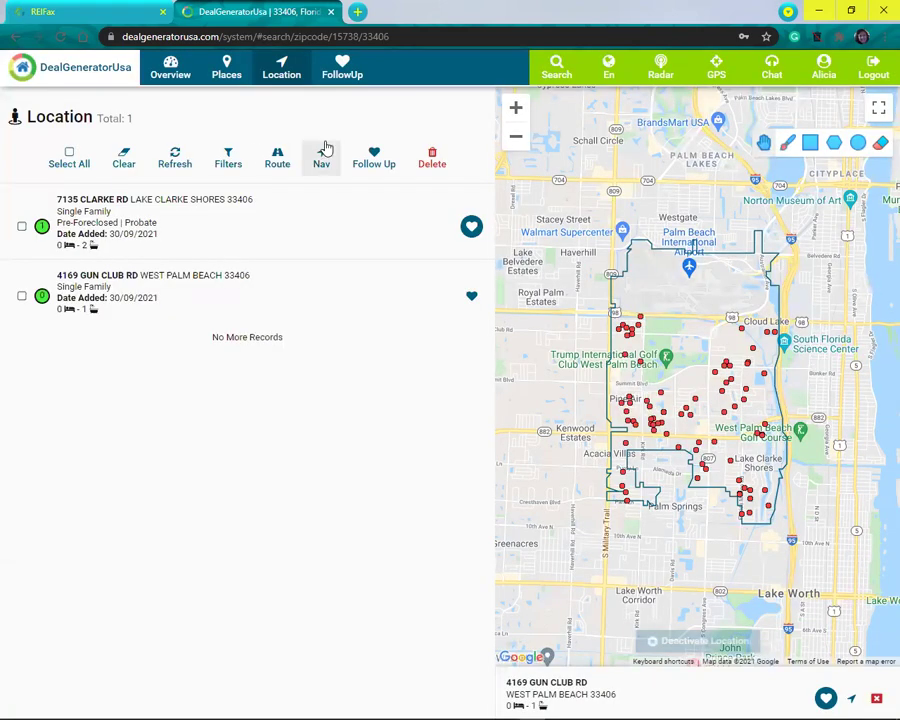
left_click(372, 162)
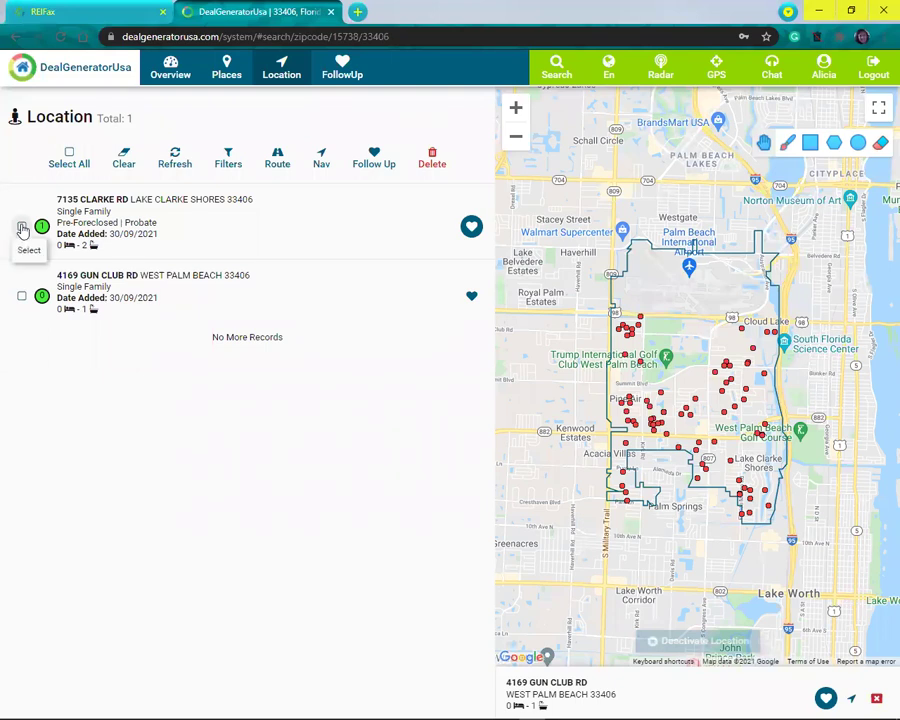
left_click(22, 228)
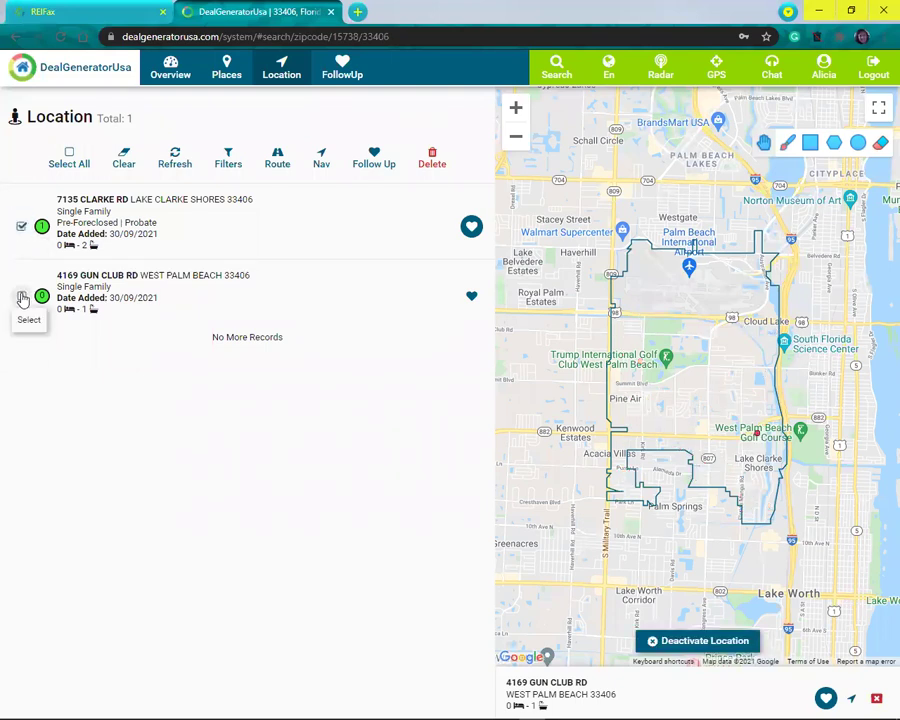
left_click(22, 299)
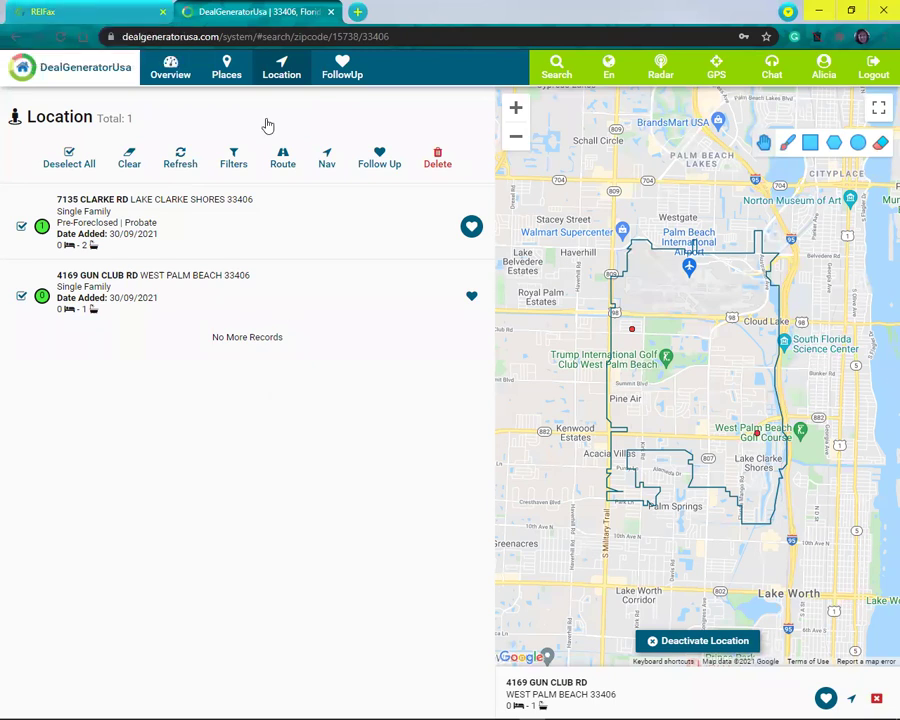
Step: Return to the 33406 Overview showing 676 total deals by category
left_click(171, 67)
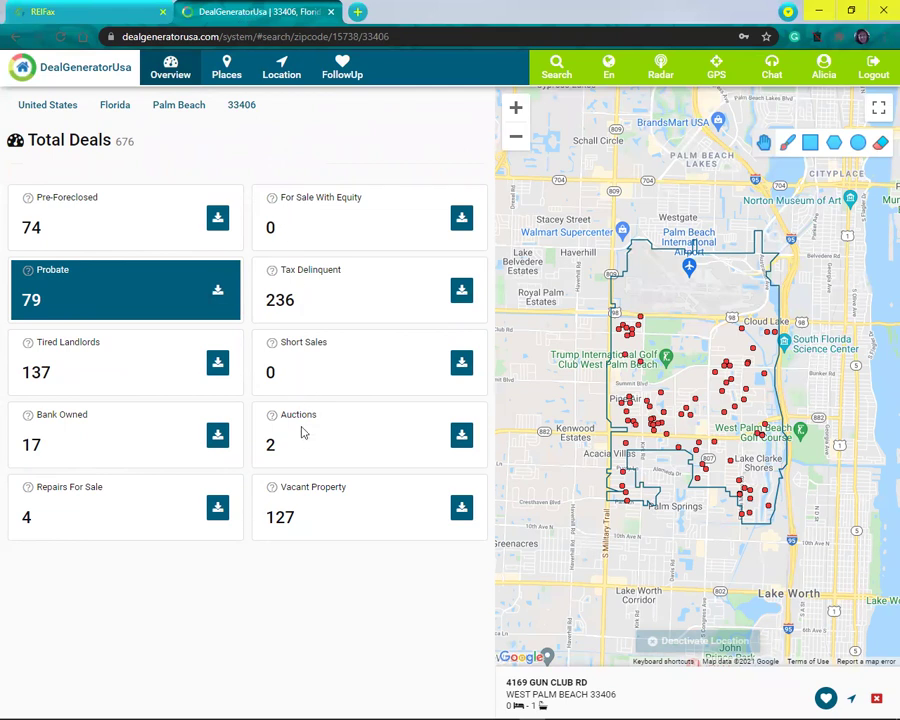
Step: In REIFax's search form, choose Single Family, For Sale and Pre-Foreclosed
left_click(83, 14)
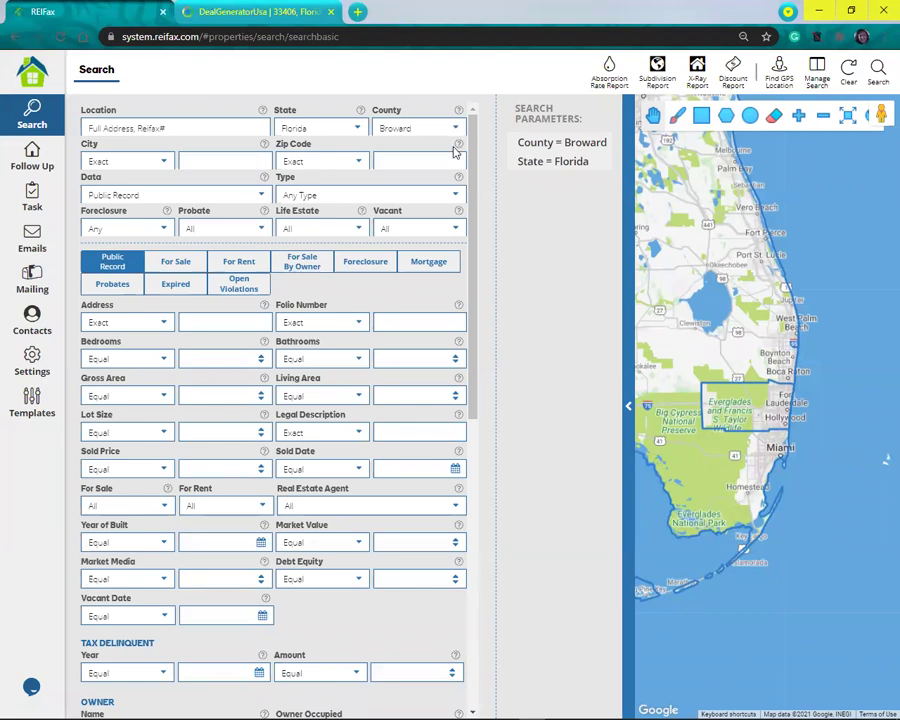
left_click(456, 198)
left_click(338, 234)
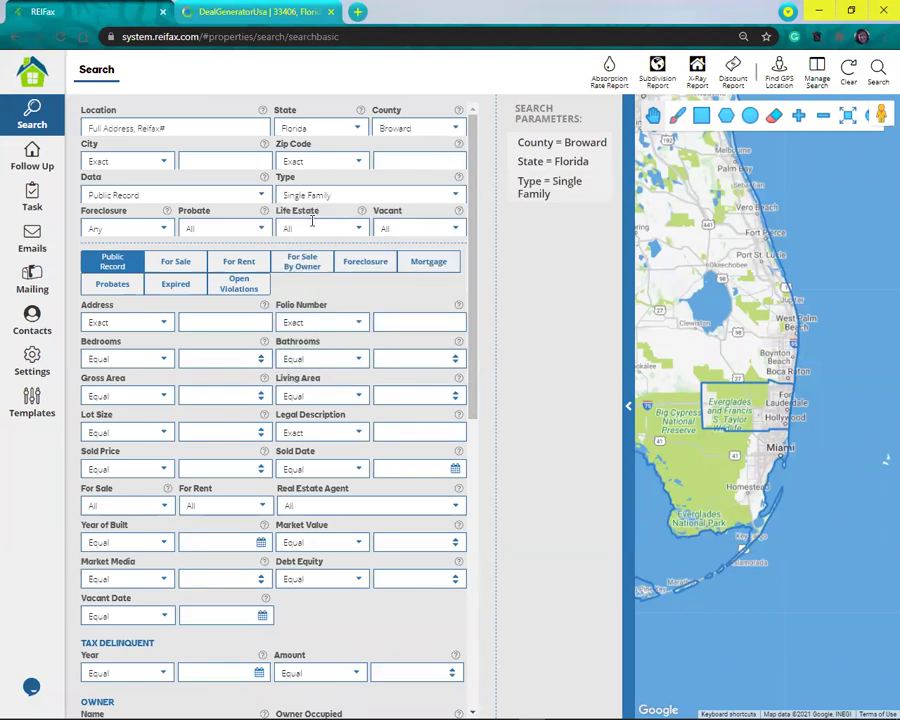
left_click(249, 194)
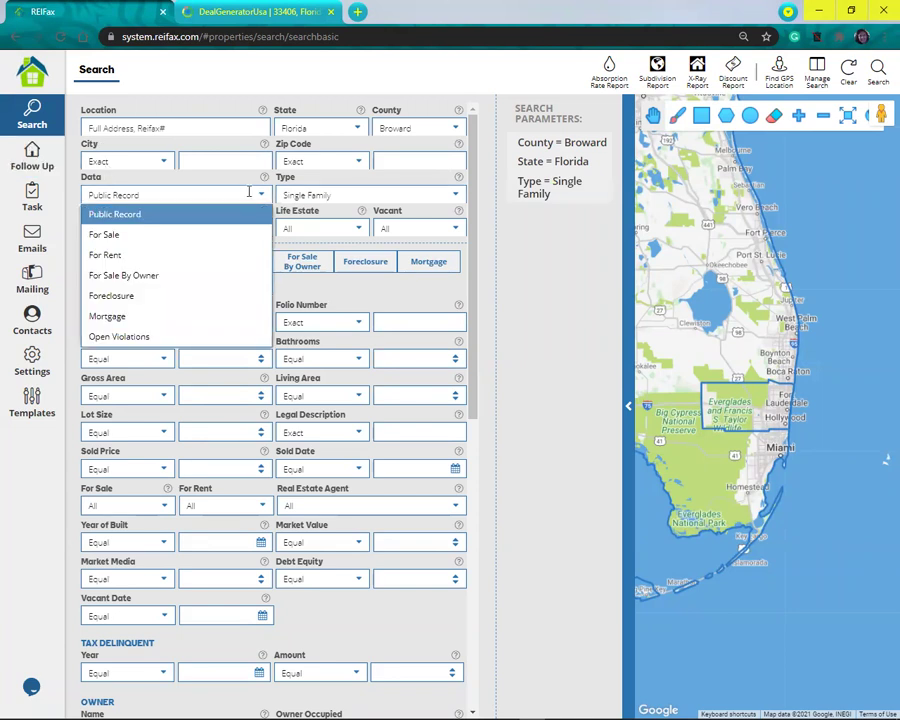
left_click(130, 234)
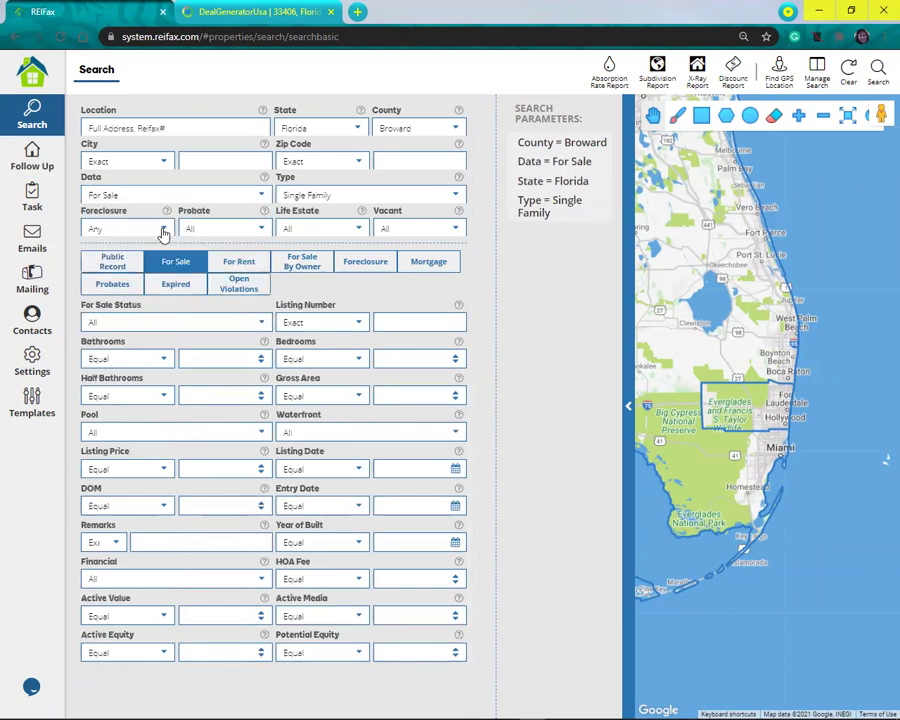
left_click(114, 229)
left_click(123, 290)
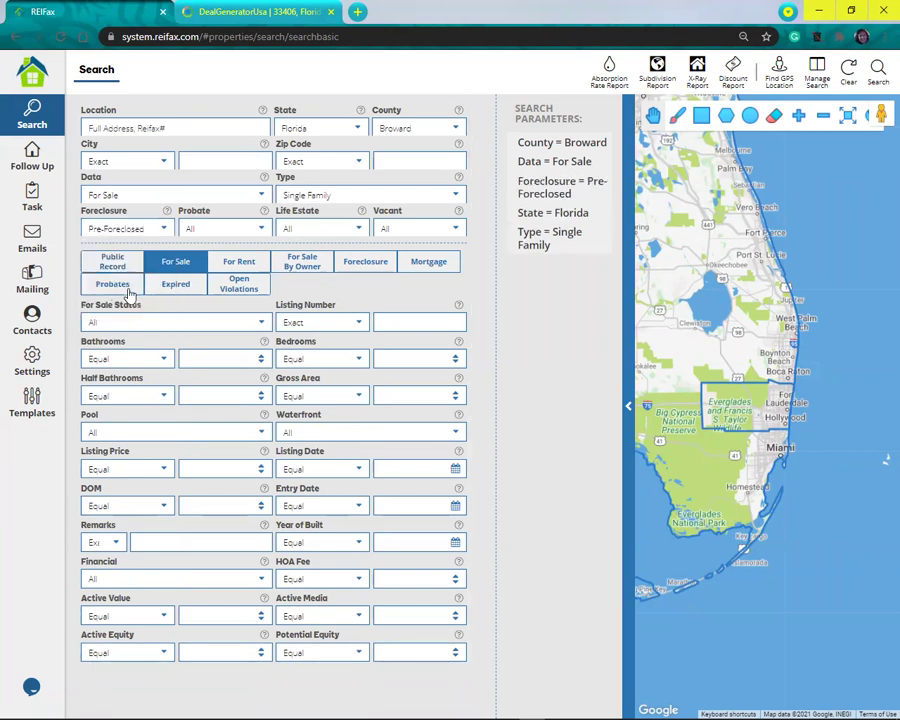
Step: Set Owner Occupied to Yes in the public record fields
left_click(112, 260)
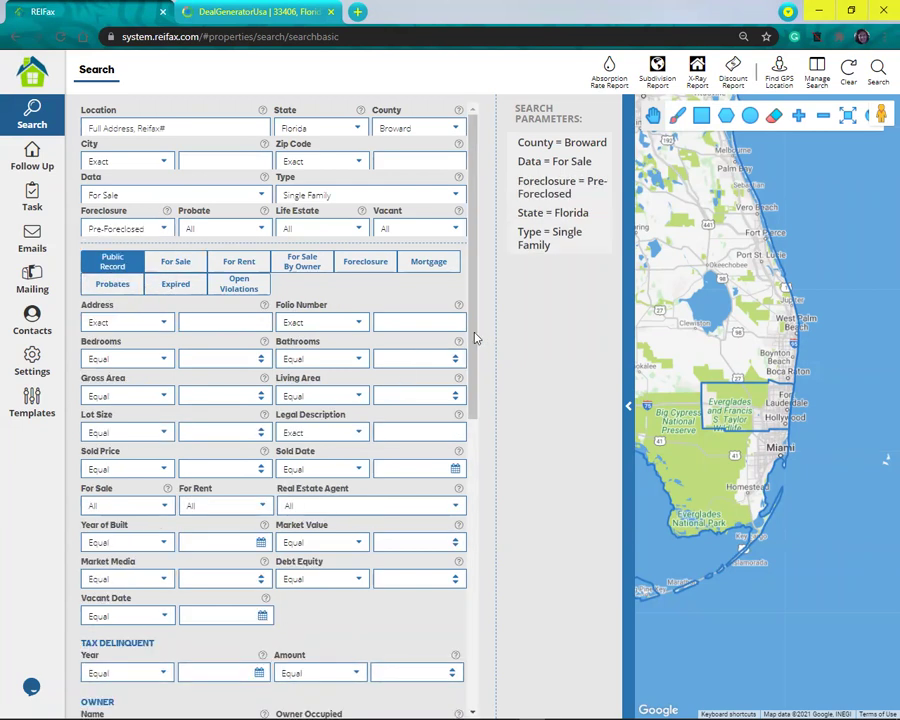
scroll(466, 492, "down", 1)
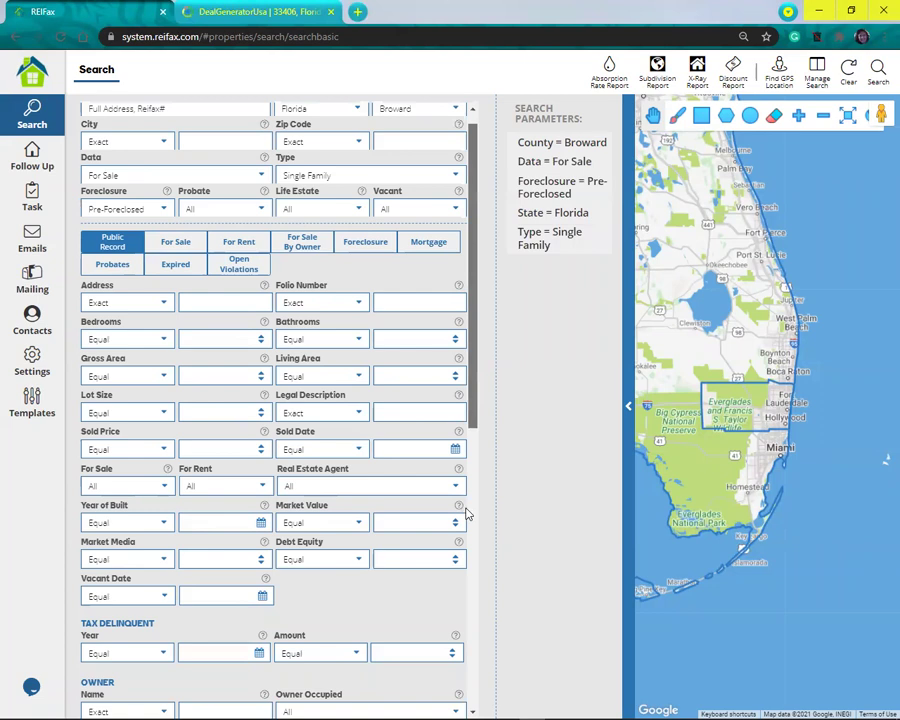
scroll(457, 382, "down", 2)
scroll(296, 414, "down", 1)
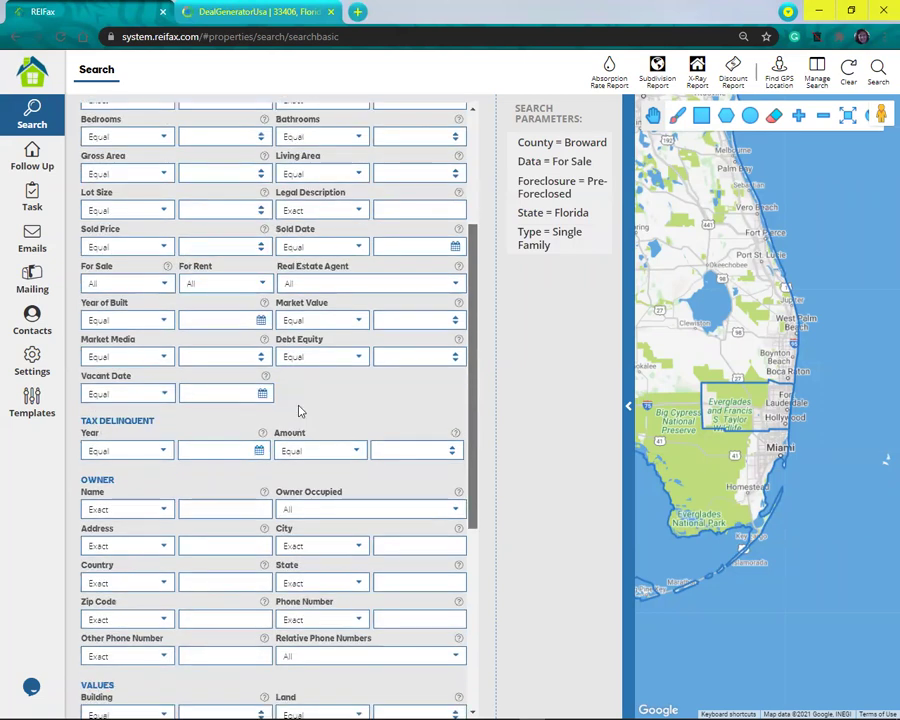
scroll(287, 416, "down", 3)
left_click(290, 376)
left_click(287, 410)
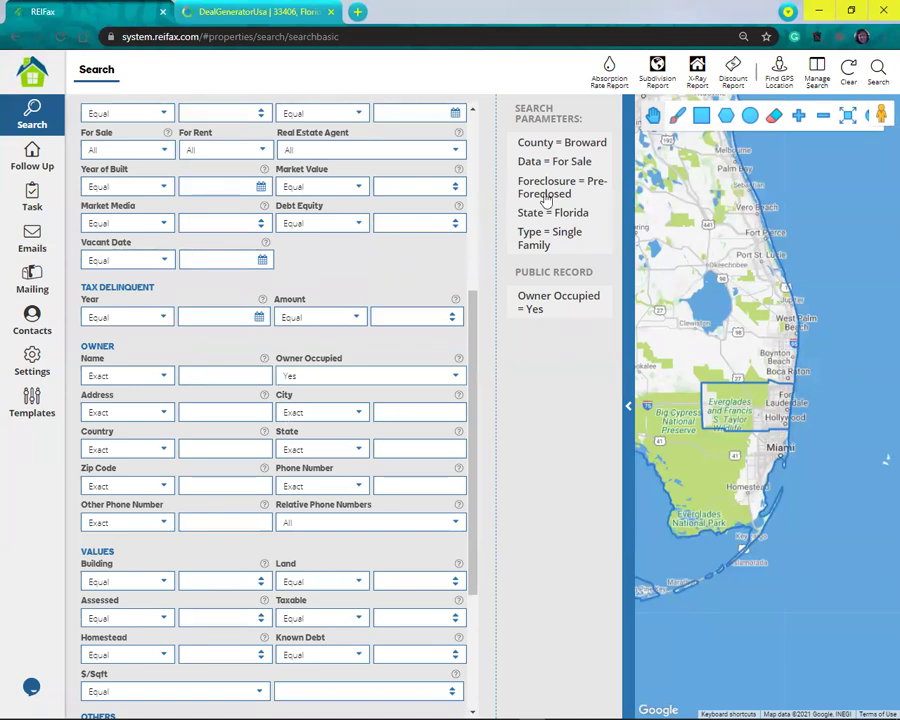
Step: Set Debt Equity to Equal or Greater than 30
left_click(360, 225)
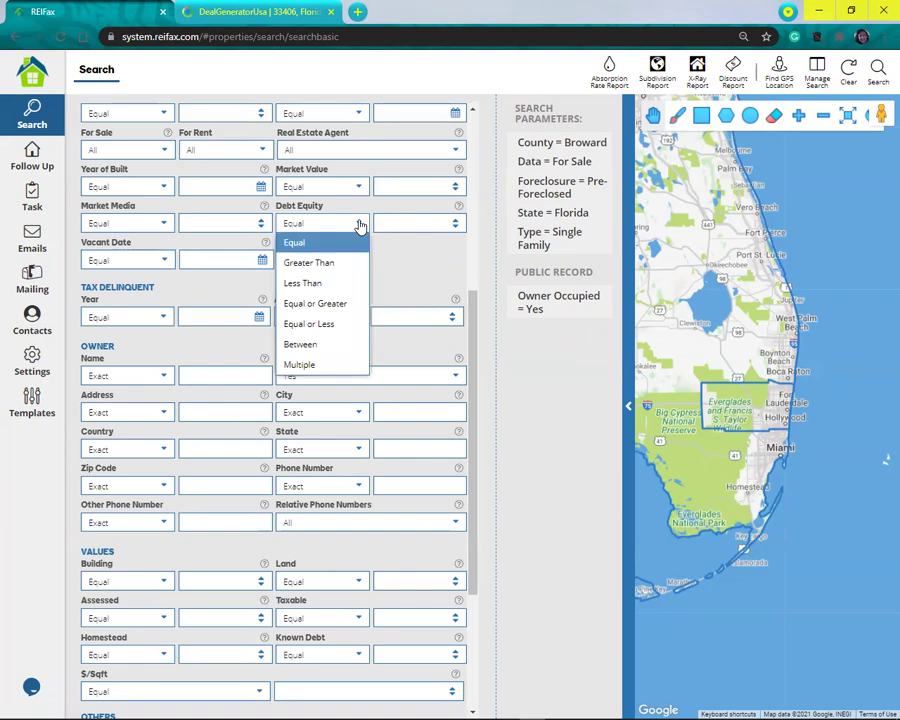
left_click(329, 306)
left_click(405, 224)
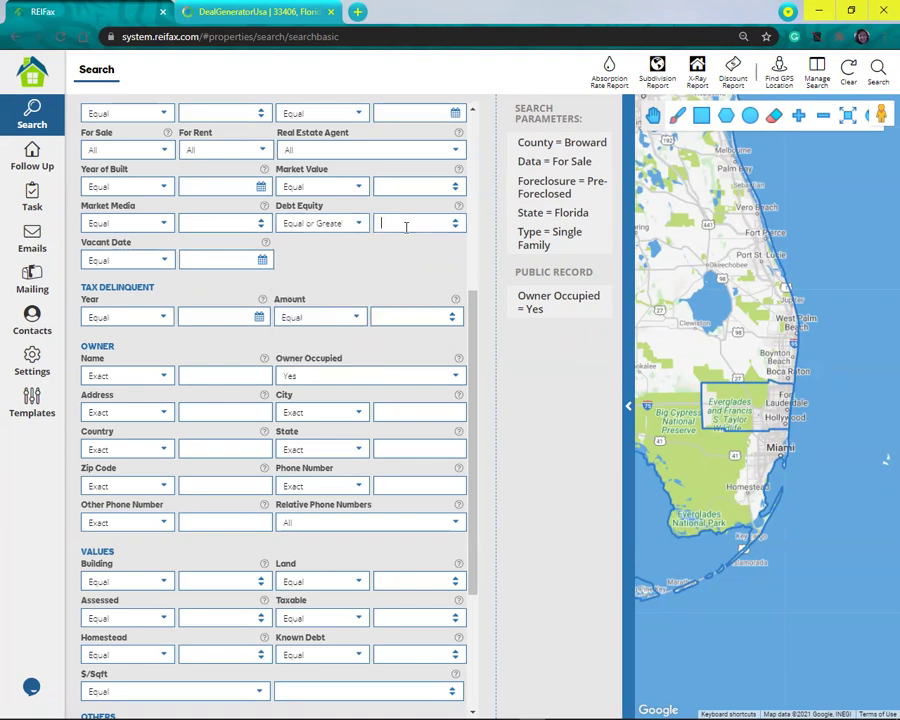
type("30")
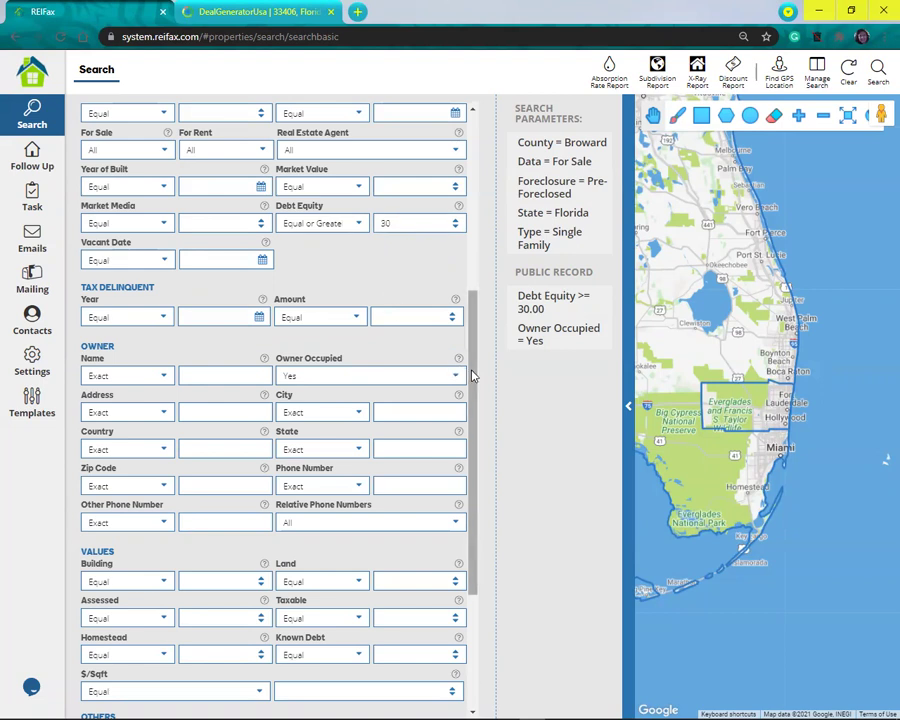
Step: Set Market Value to Equal or Less than 400000
scroll(472, 381, "down", 1)
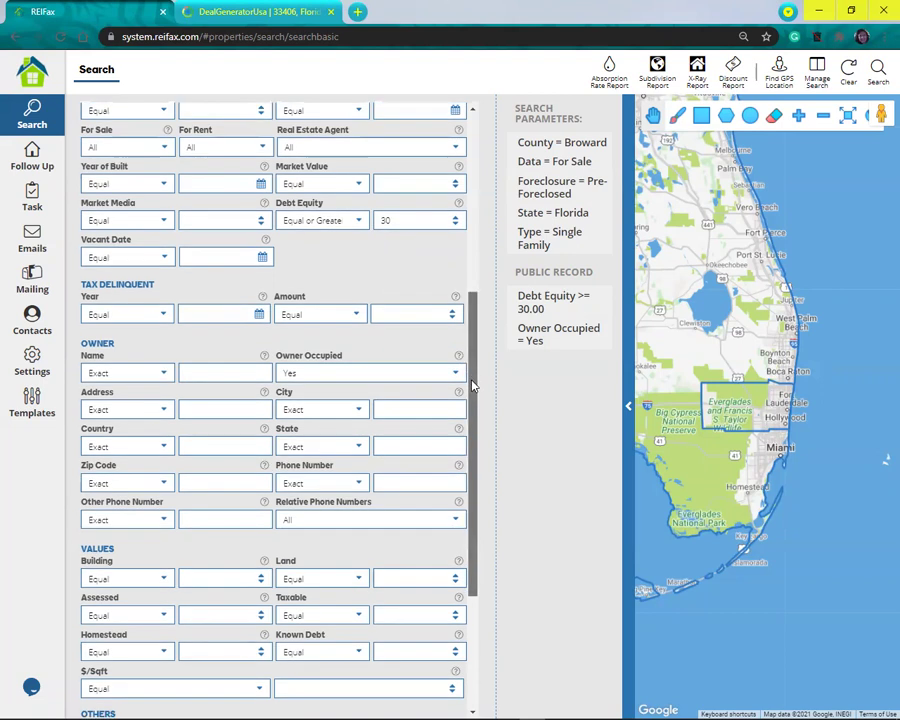
scroll(336, 378, "up", 1)
left_click(335, 291)
left_click(318, 391)
left_click(411, 287)
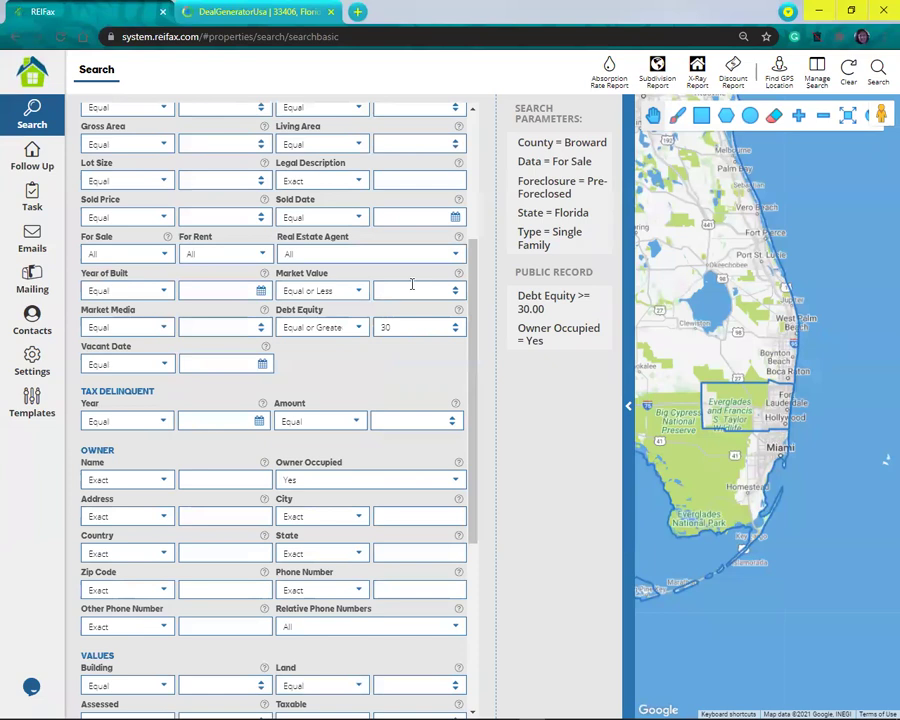
type("40")
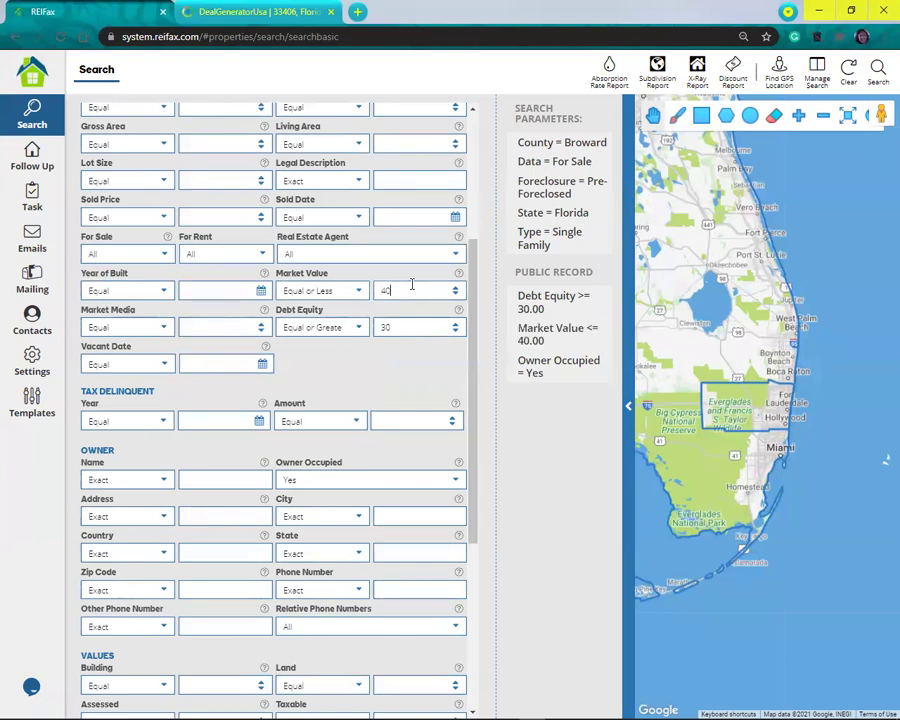
type("0000")
scroll(475, 258, "up", 5)
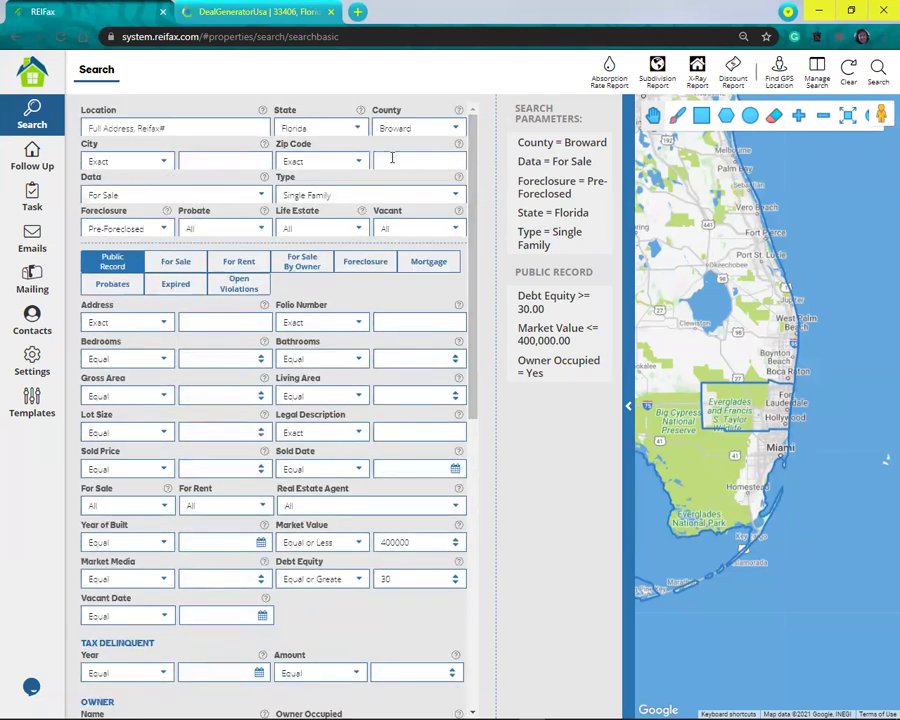
Step: Enter 33325 in the Zip Code field
left_click(392, 160)
type("33325")
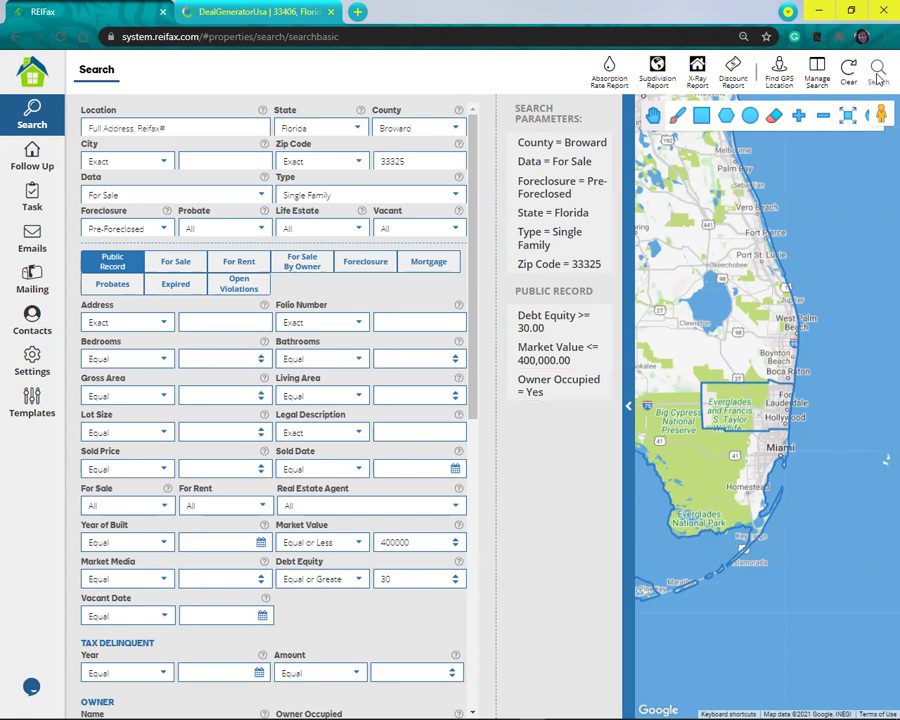
Step: Run the search, clear the 33325 zip after no results, and search again for 53 properties
left_click(877, 76)
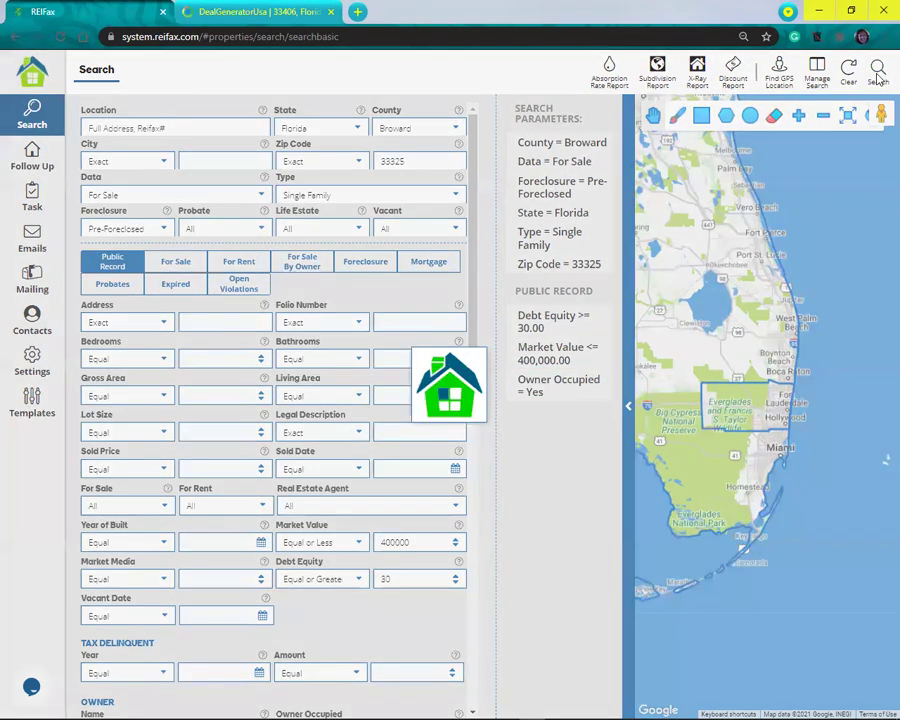
left_click(33, 116)
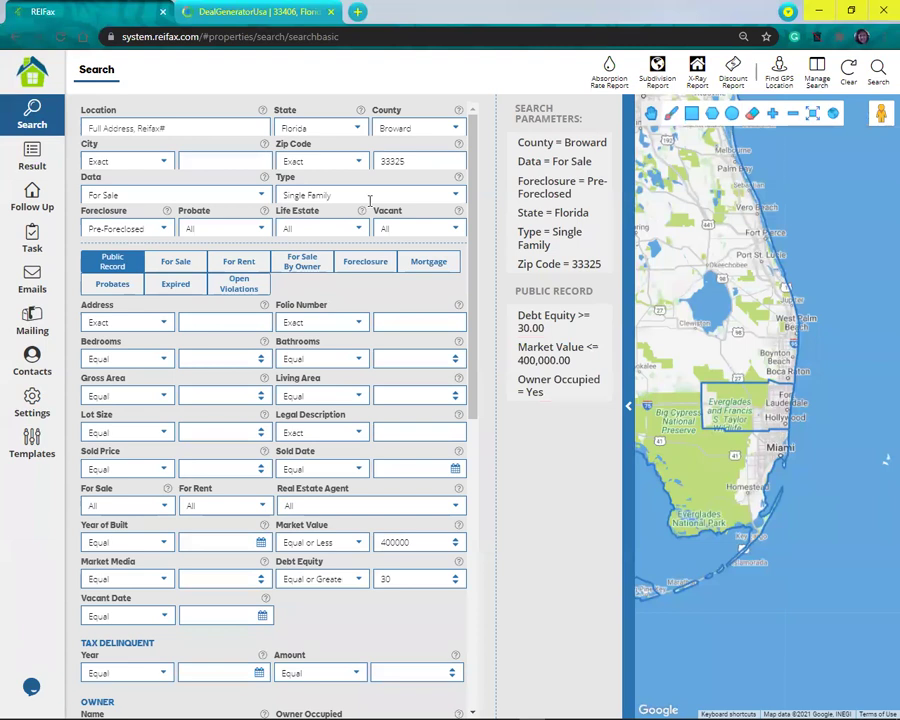
double_click(394, 161)
key("BackSpace")
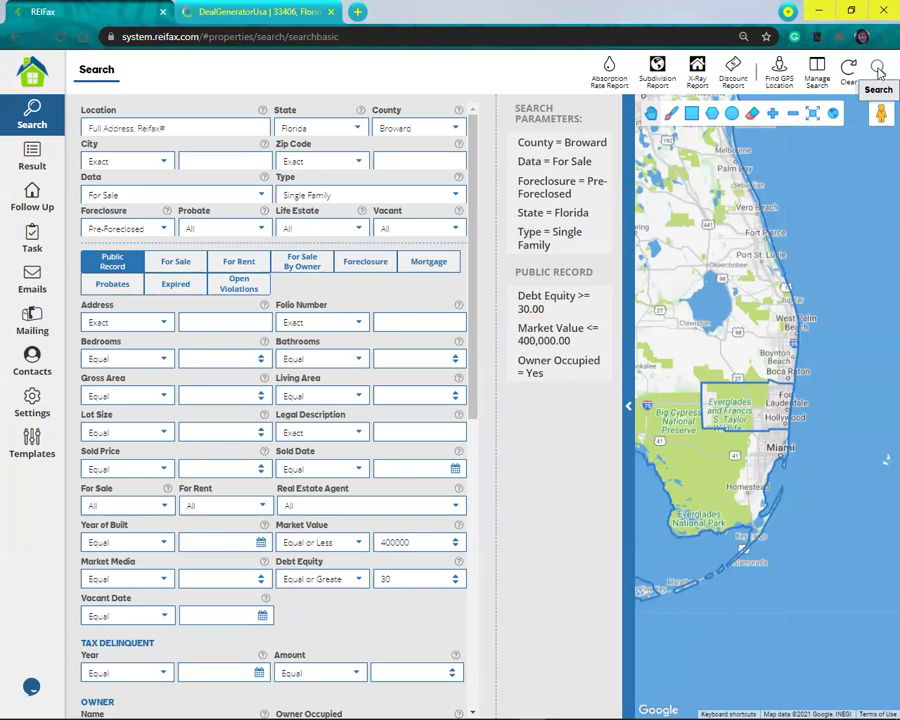
left_click(879, 70)
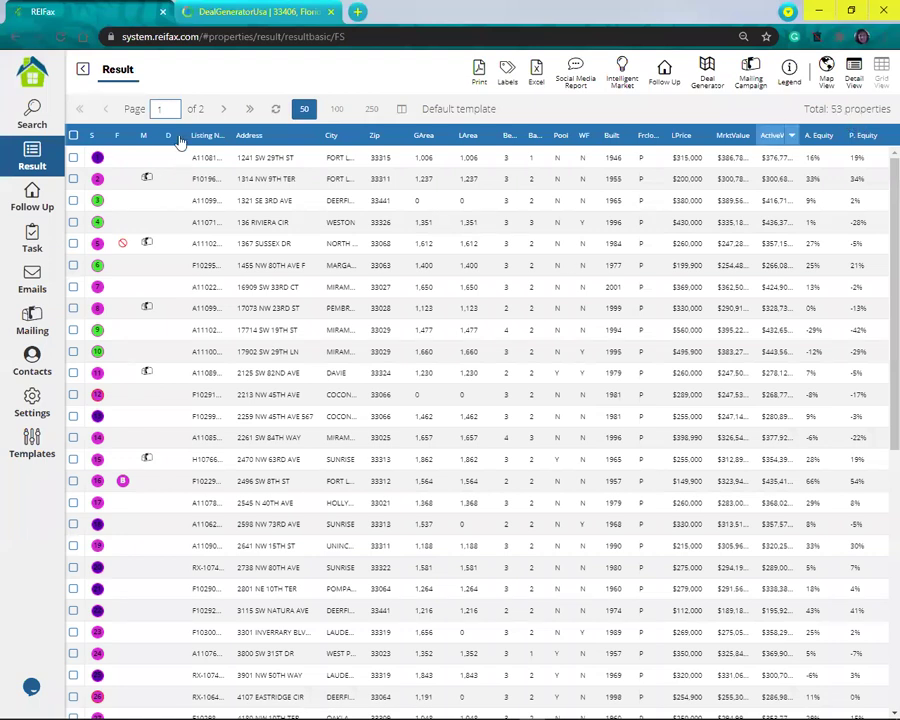
left_click(280, 220)
left_click(284, 201)
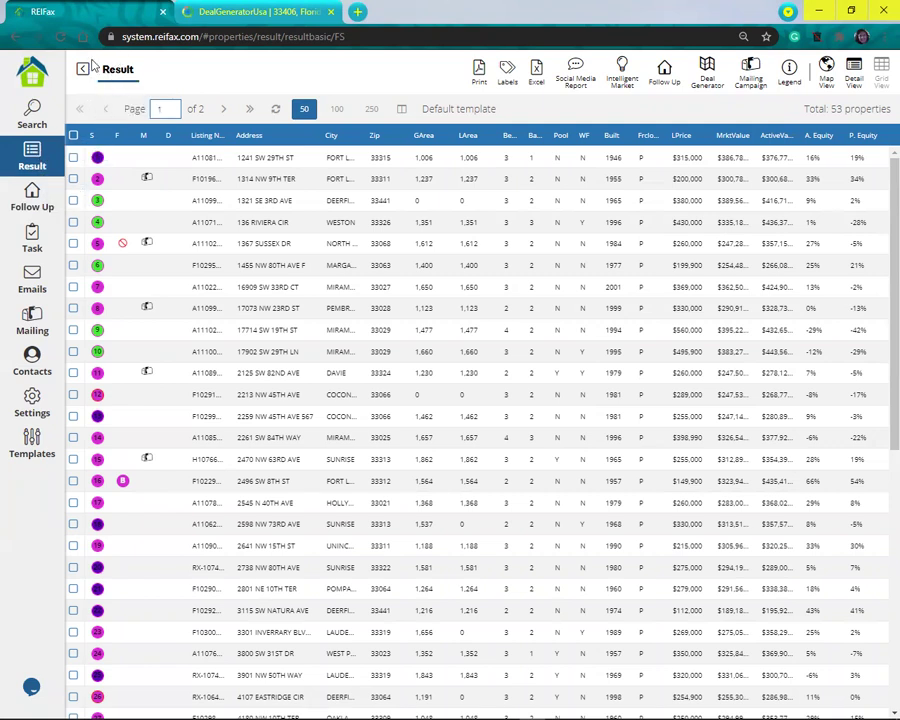
left_click(73, 157)
left_click(73, 179)
left_click(73, 200)
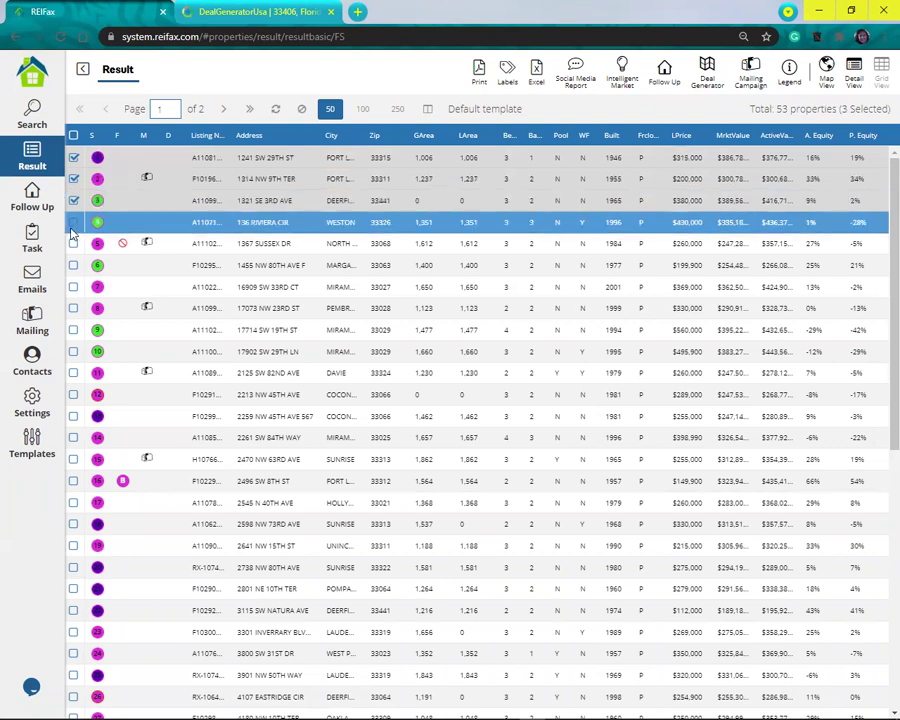
left_click(73, 223)
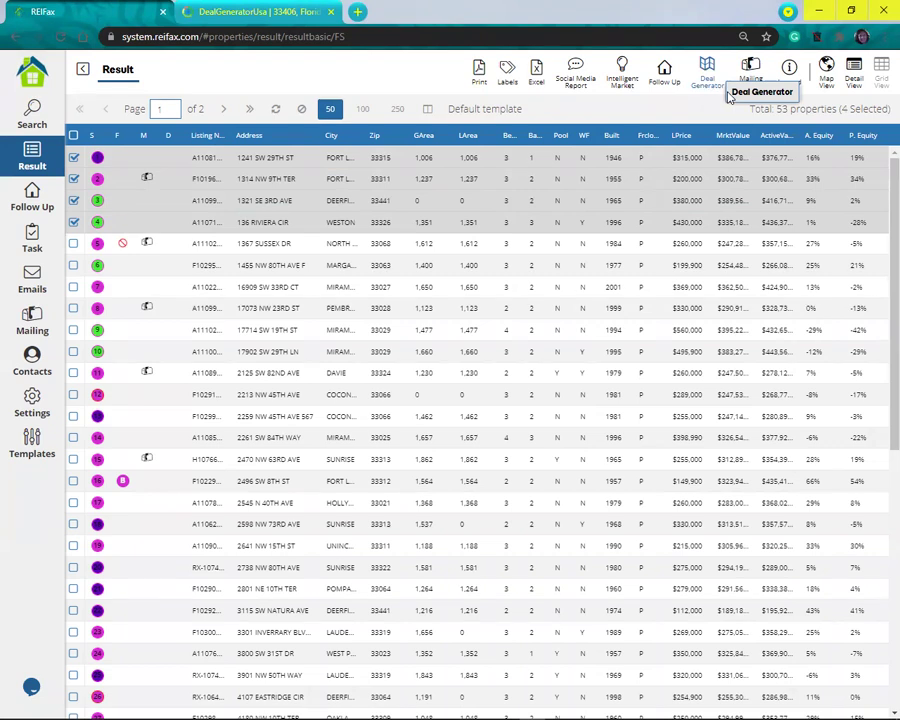
left_click(729, 94)
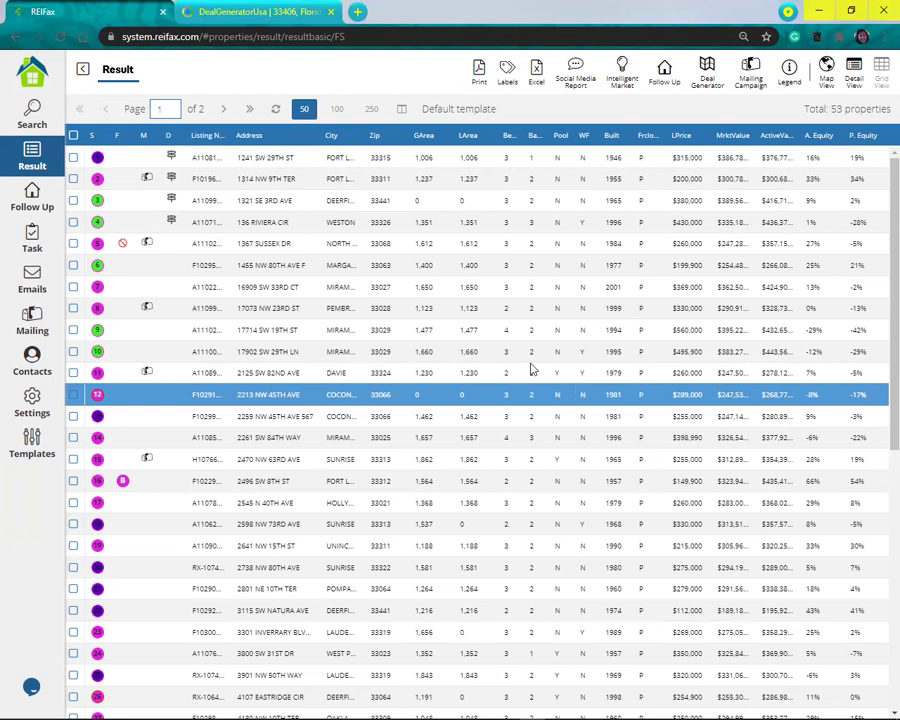
Step: Open the Follow Up list of 505 followed properties
left_click(20, 205)
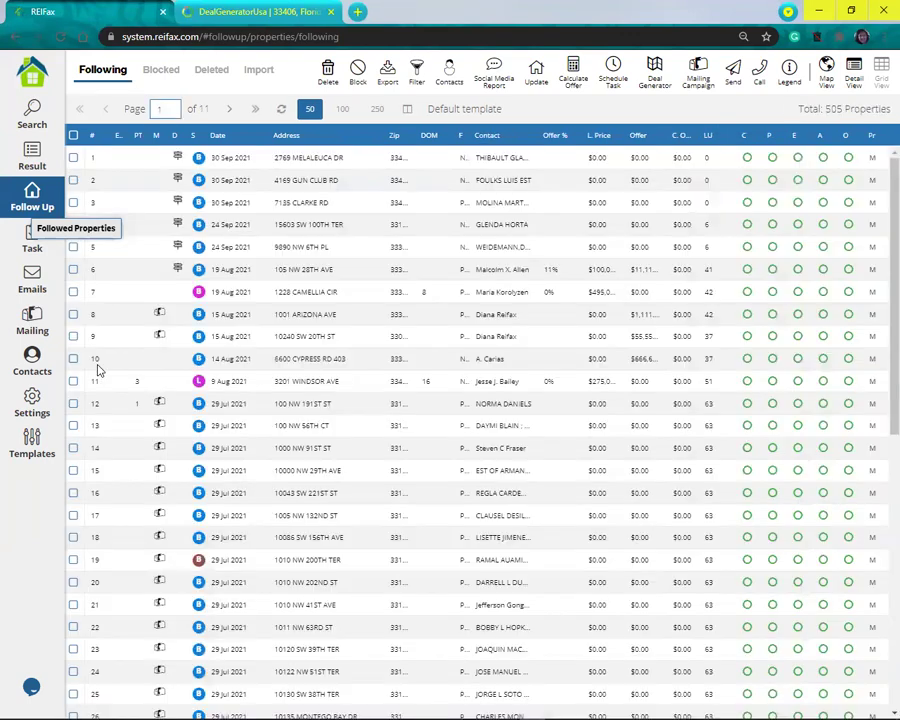
Step: Tick followed properties 8–10 and add them to Deal Generator
left_click(97, 365)
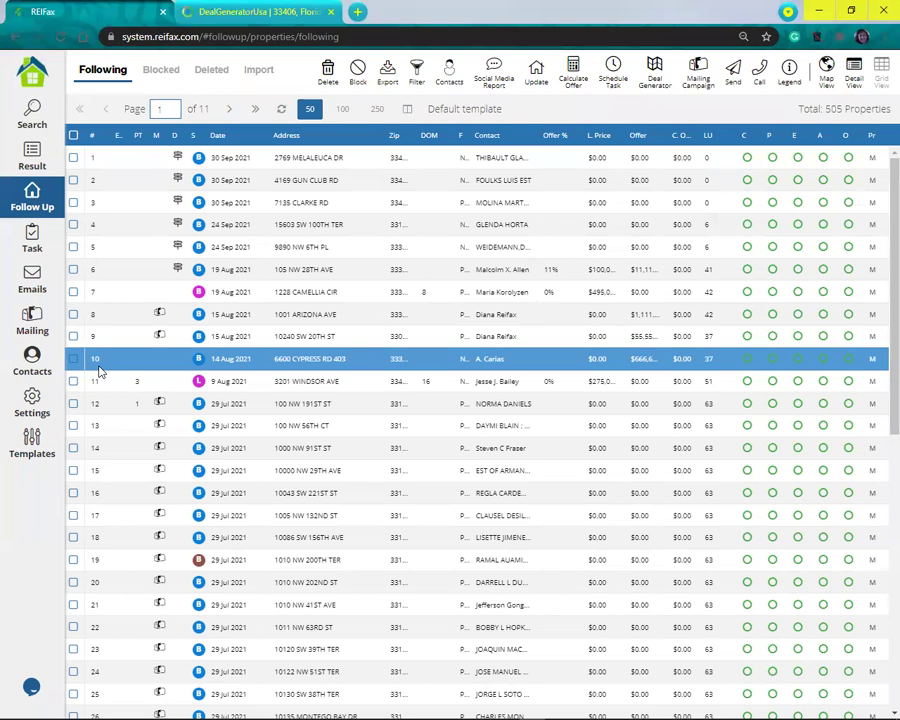
left_click(79, 315)
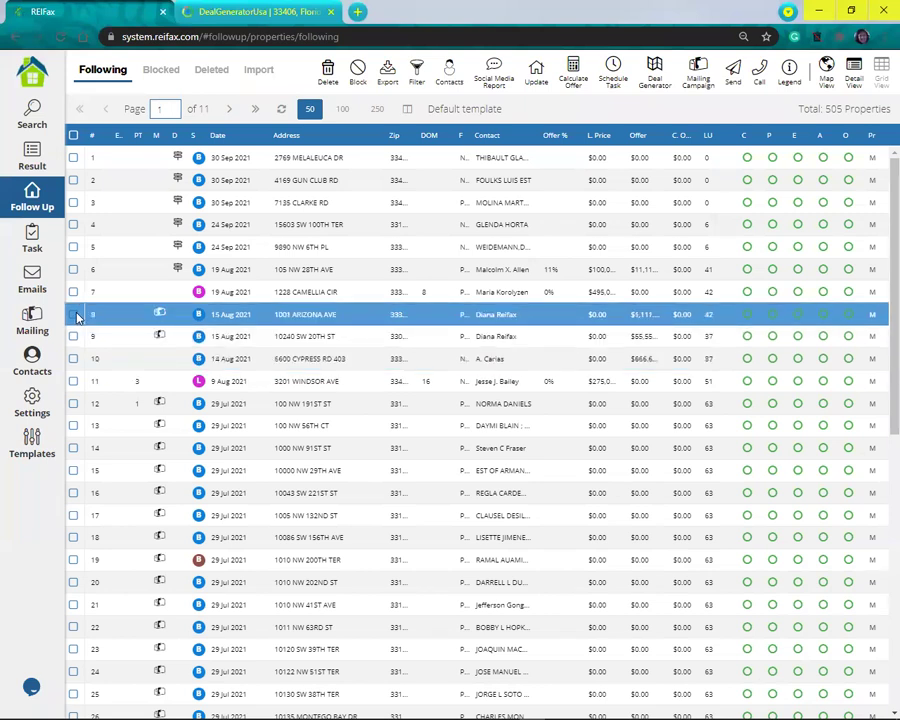
left_click(74, 315)
left_click(74, 337)
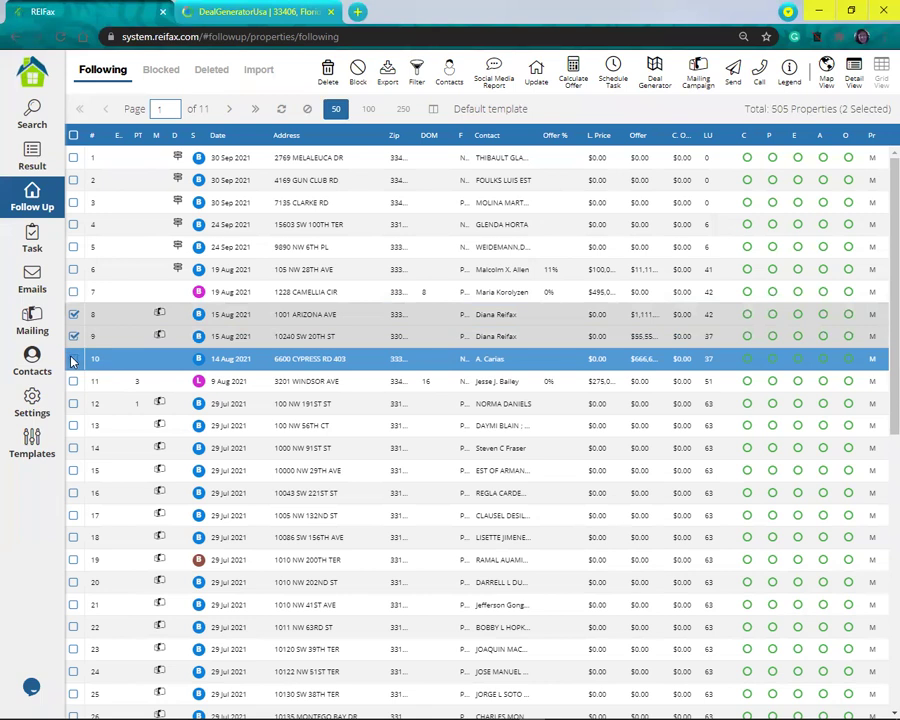
left_click(73, 359)
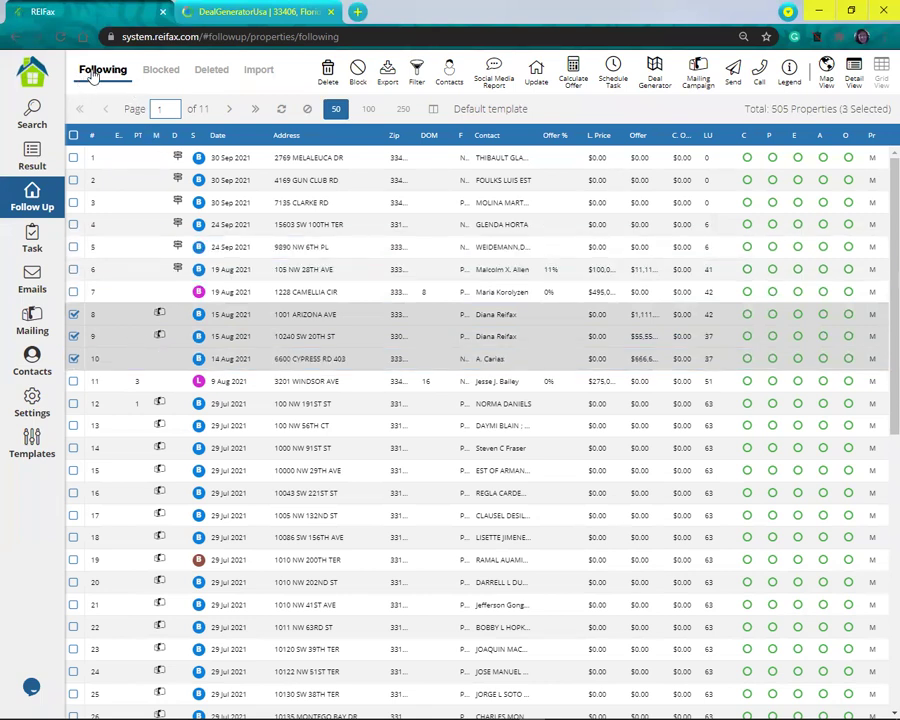
left_click(28, 212)
left_click(655, 74)
left_click(669, 107)
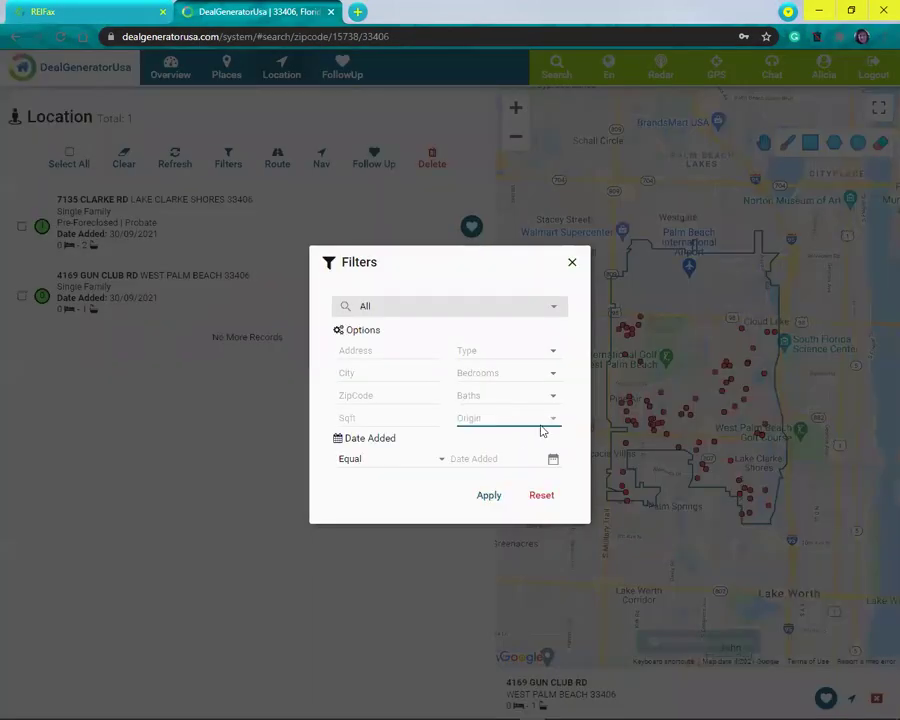
Step: Filter the Location list to Origin Reifax, leaving 11 properties, then return to REIFax
left_click(538, 420)
left_click(516, 448)
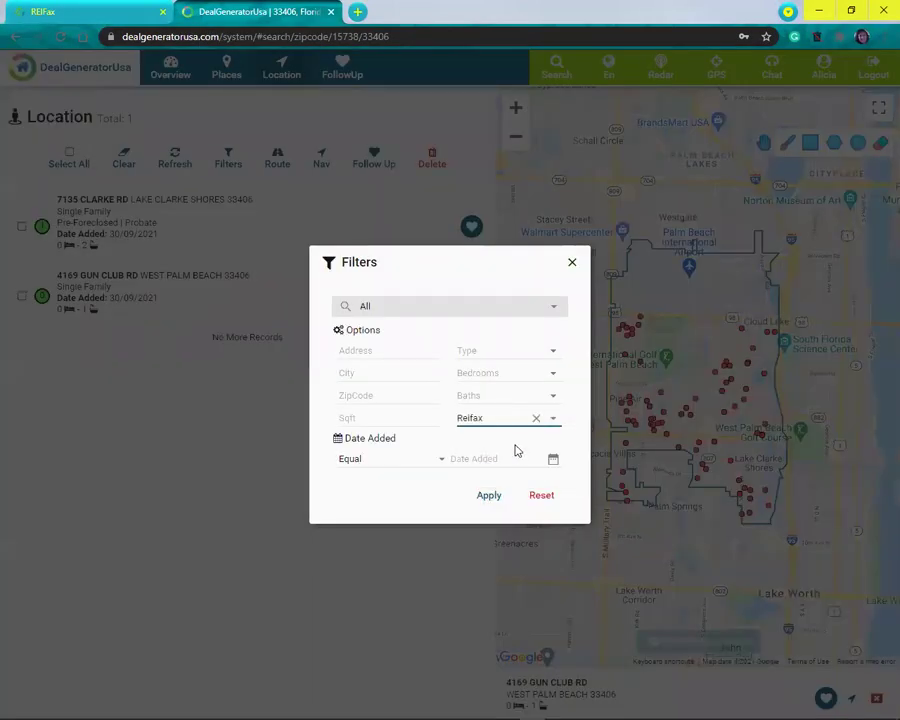
left_click(490, 497)
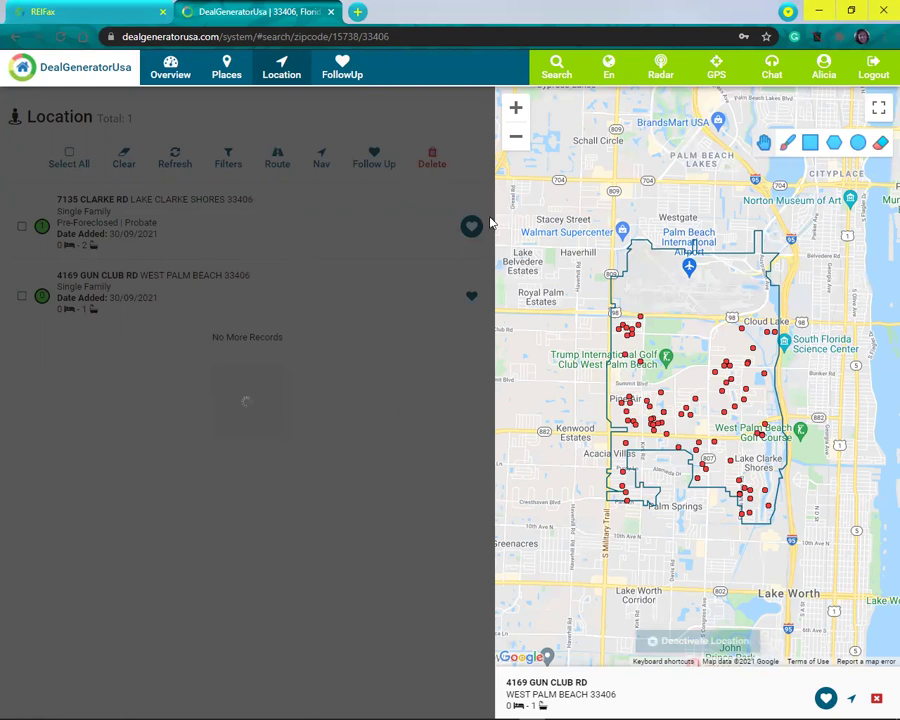
left_click(281, 80)
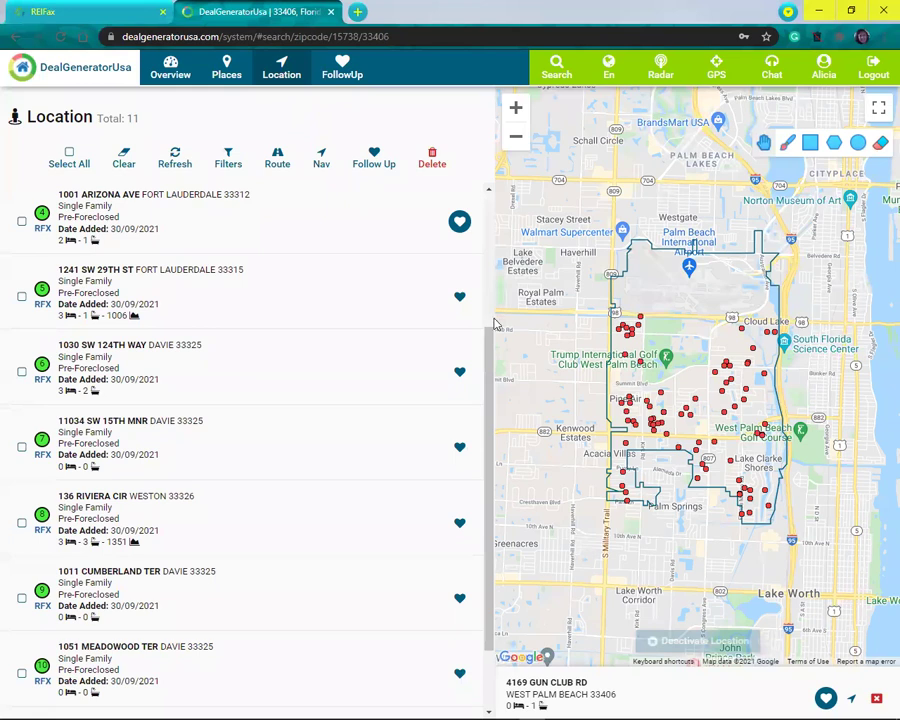
scroll(486, 344, "down", 1)
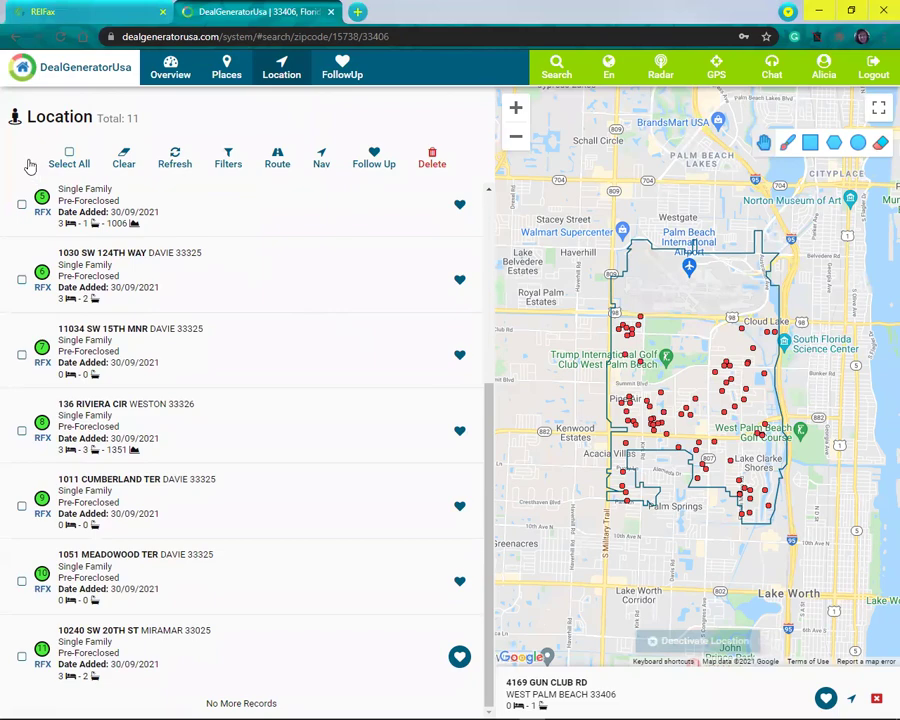
key("ctrl+shift+Tab")
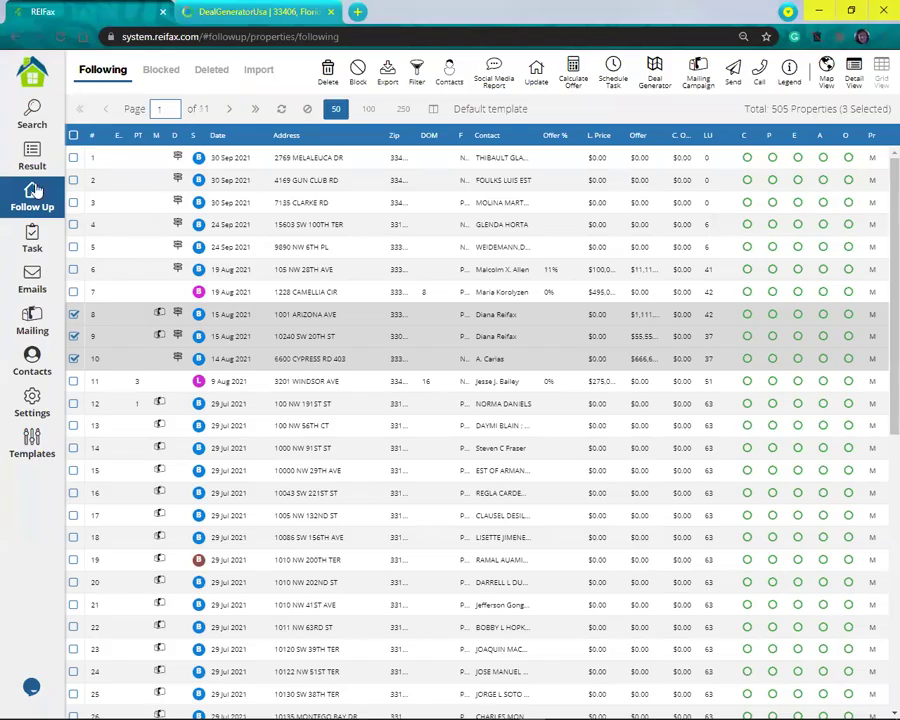
Step: Show REIFax's 53-property Result list, then return to DealGeneratorUsa
left_click(28, 150)
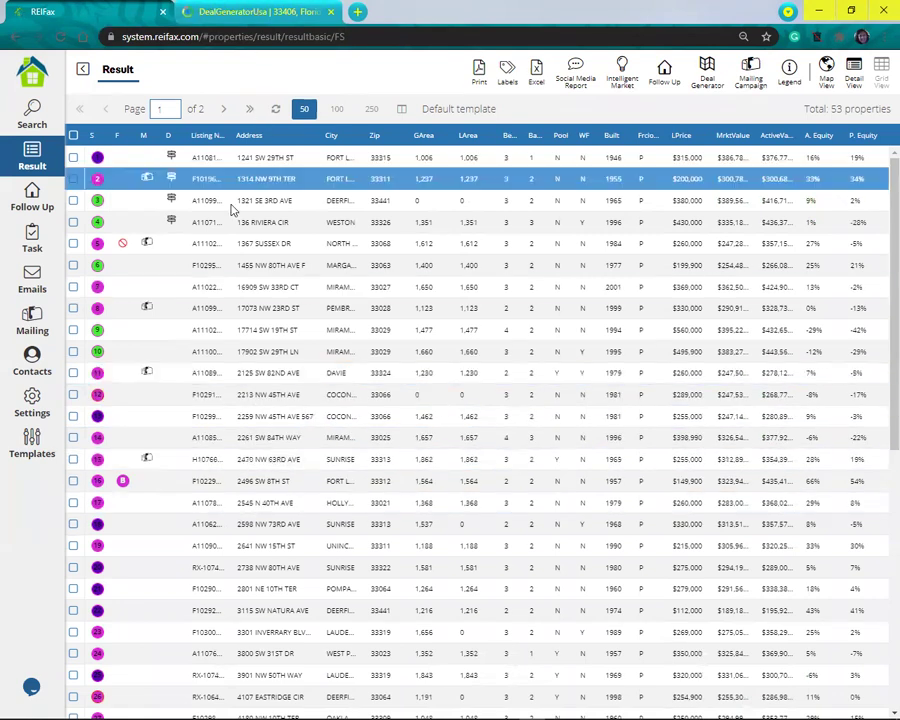
key("ctrl+Tab")
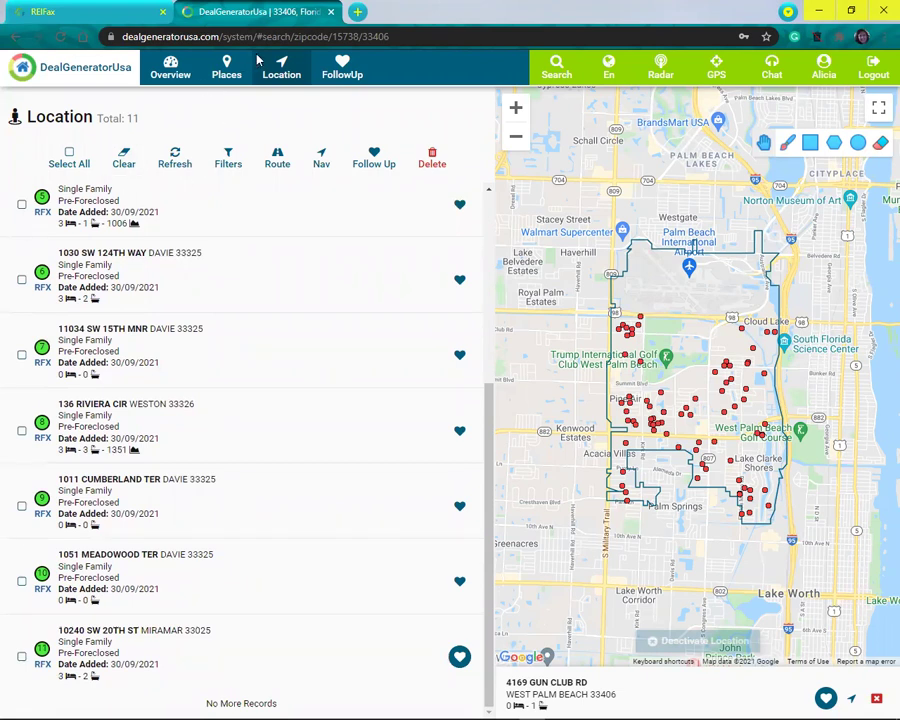
Step: Tick Location records 1–4, OK the Not Found route error, and open FollowUp (3 properties)
left_click(282, 74)
scroll(16, 260, "up", 3)
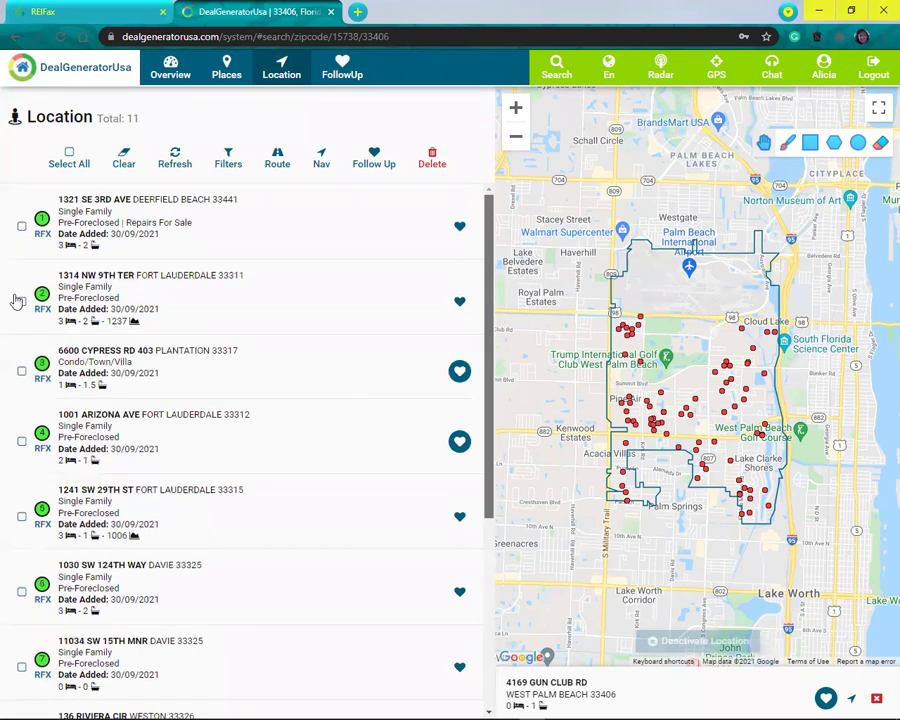
left_click(21, 226)
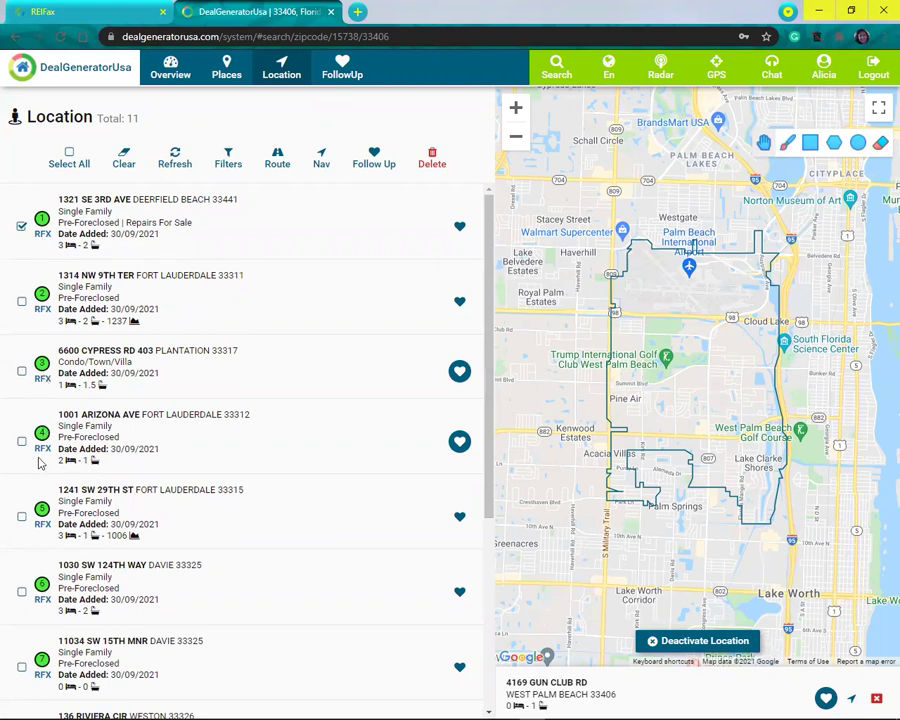
left_click(21, 301)
left_click(21, 372)
left_click(21, 441)
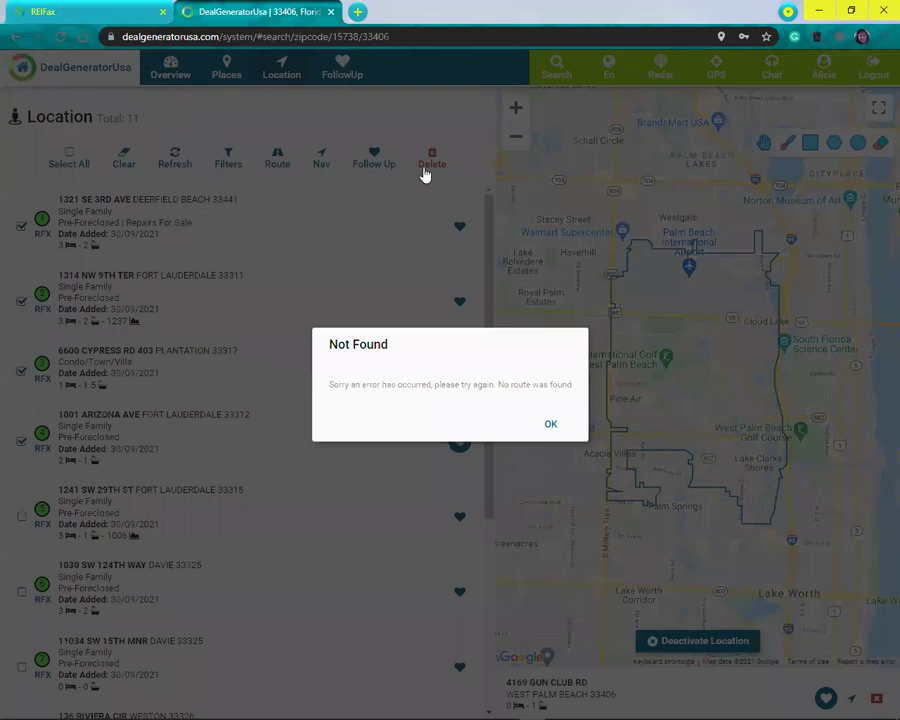
left_click(345, 186)
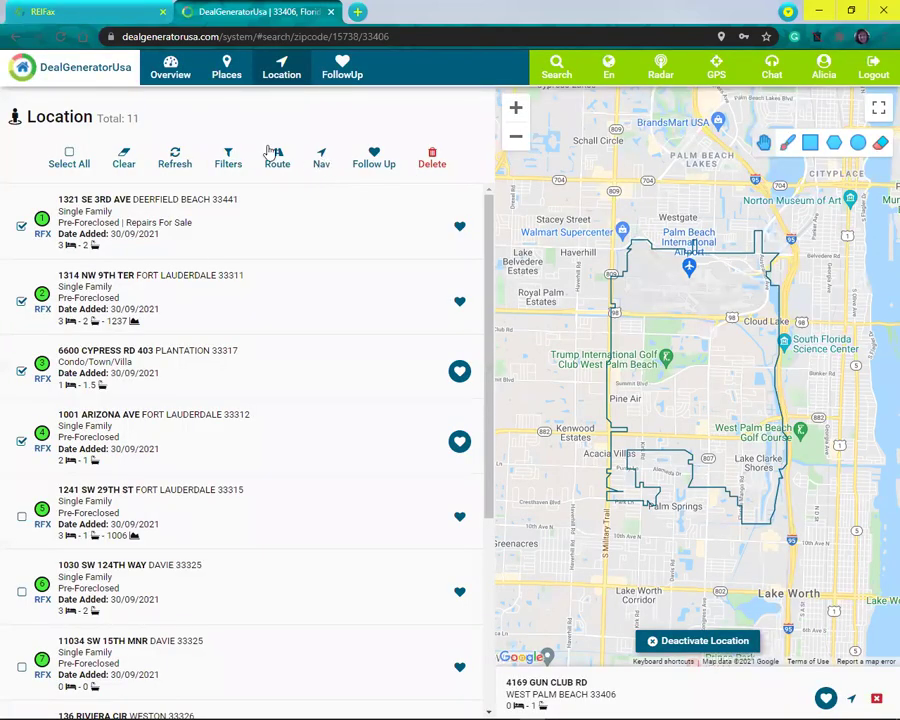
left_click(228, 160)
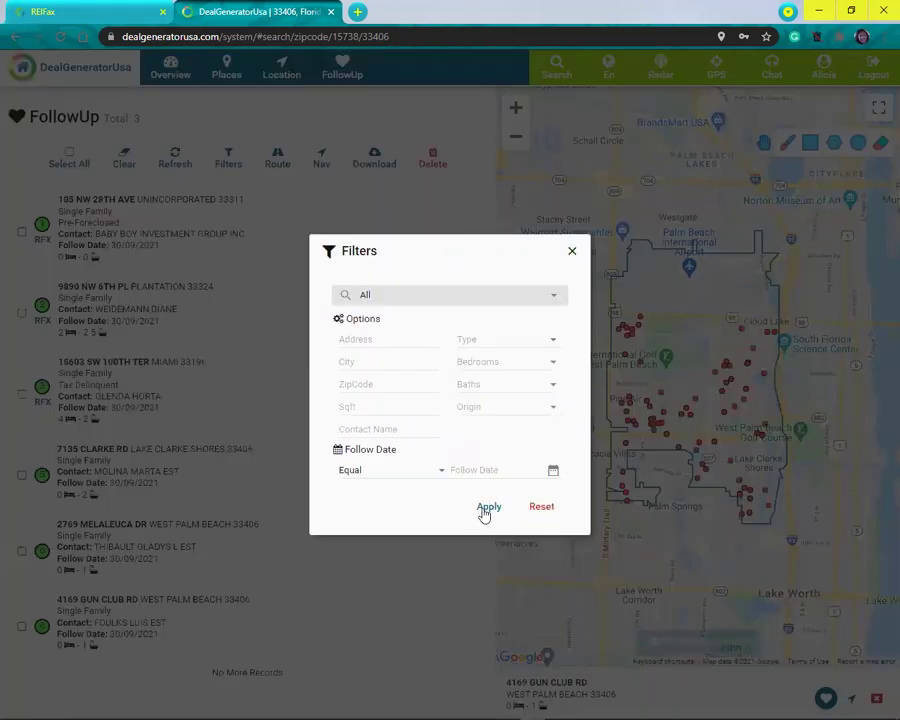
Step: Reapply the filters so the FollowUp list shows 6 properties, then go to the REIFax tab
left_click(487, 507)
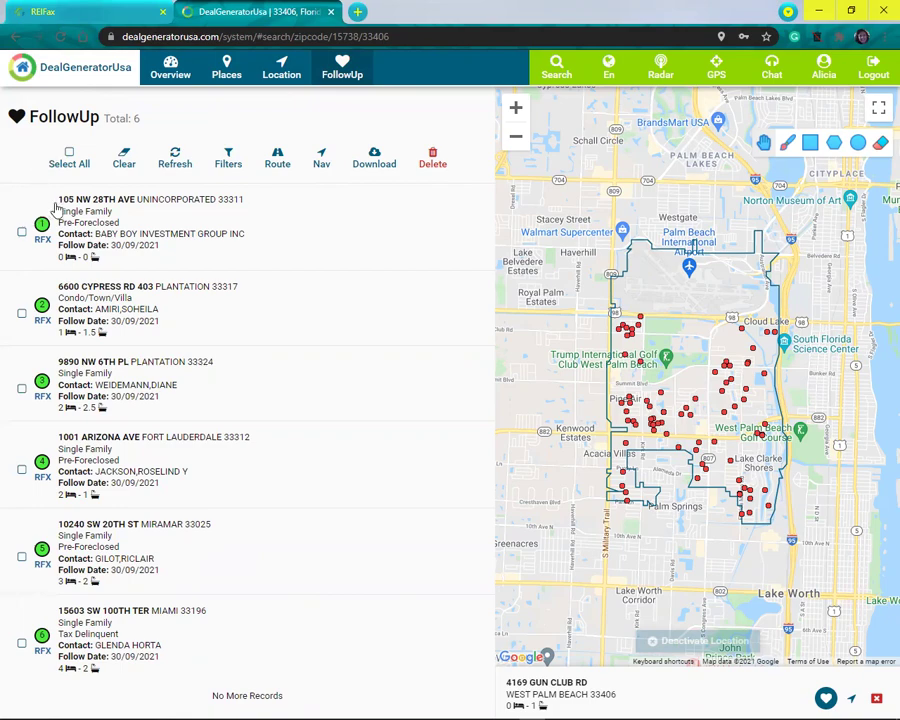
key("ctrl+shift+Tab")
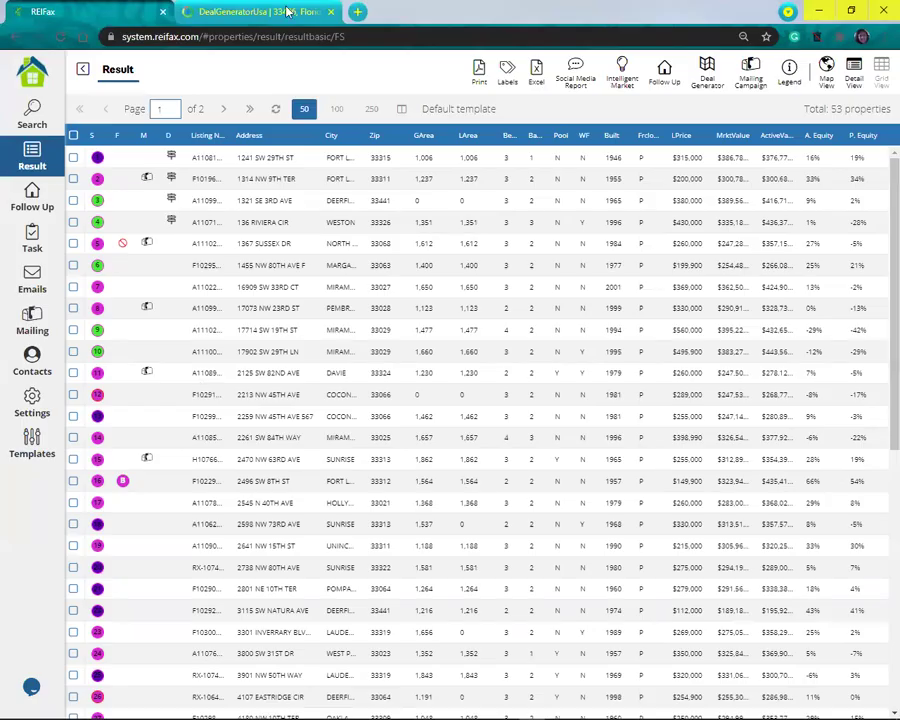
left_click(287, 11)
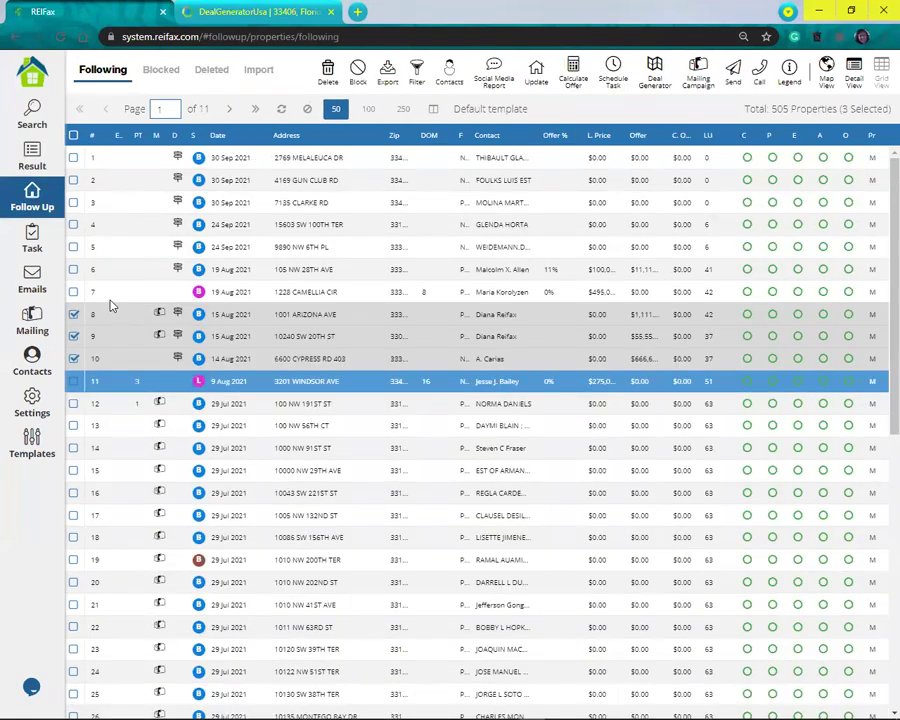
key("ctrl+Tab")
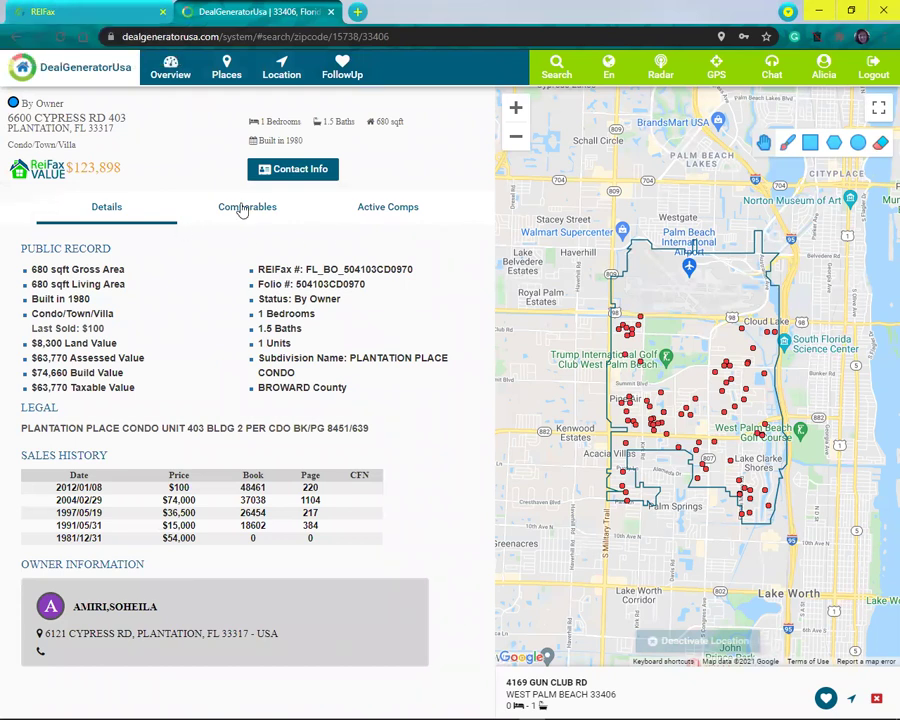
left_click(290, 170)
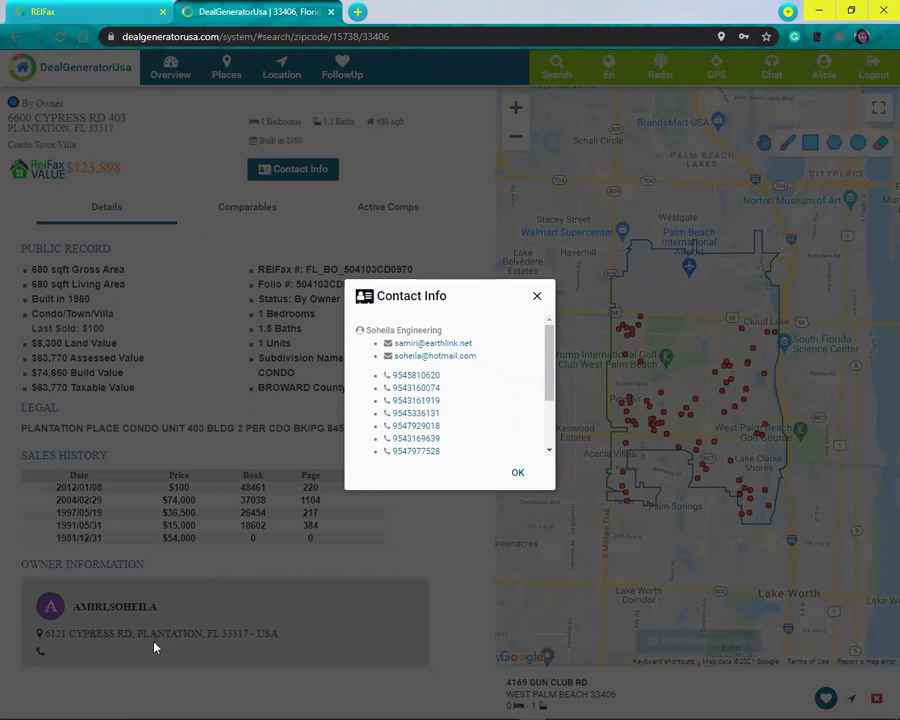
left_click_drag(549, 357, 533, 421)
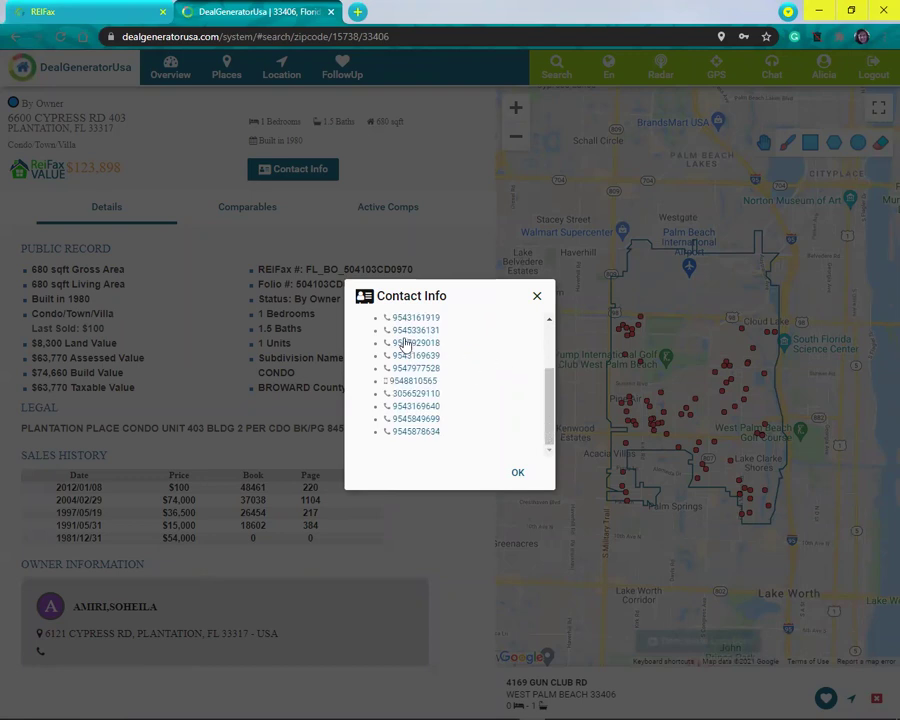
scroll(386, 362, "up", 5)
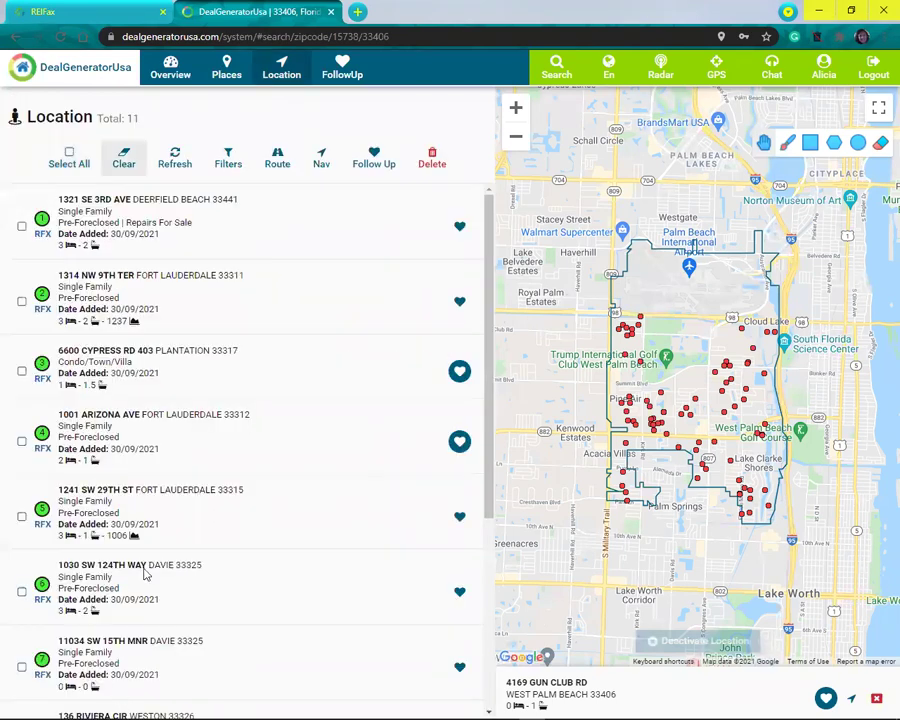
Step: Delete the first two checked properties from the Location list
left_click(20, 225)
left_click(21, 301)
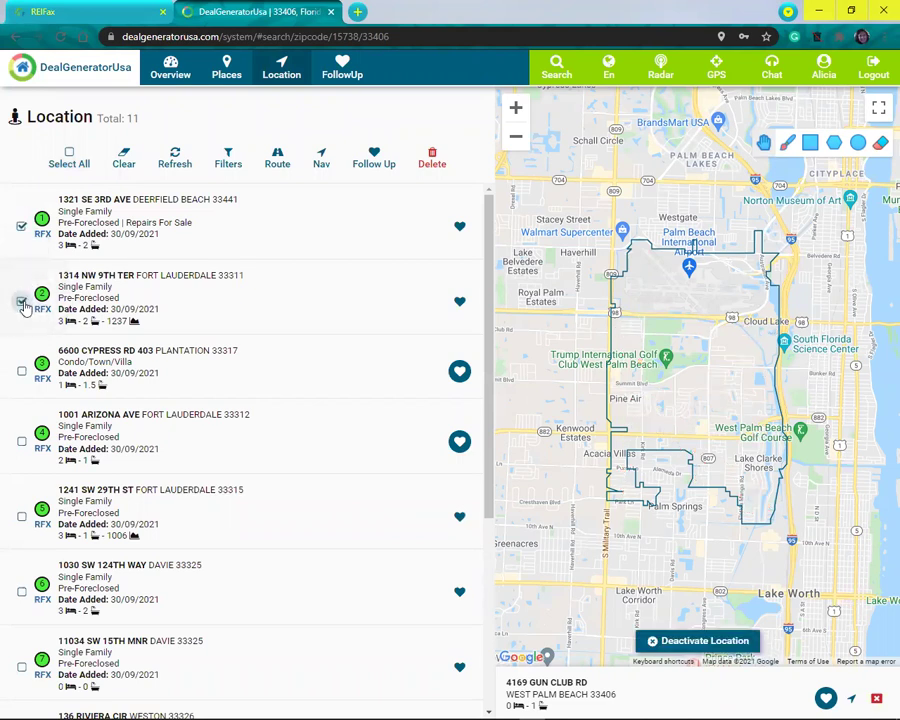
left_click(433, 163)
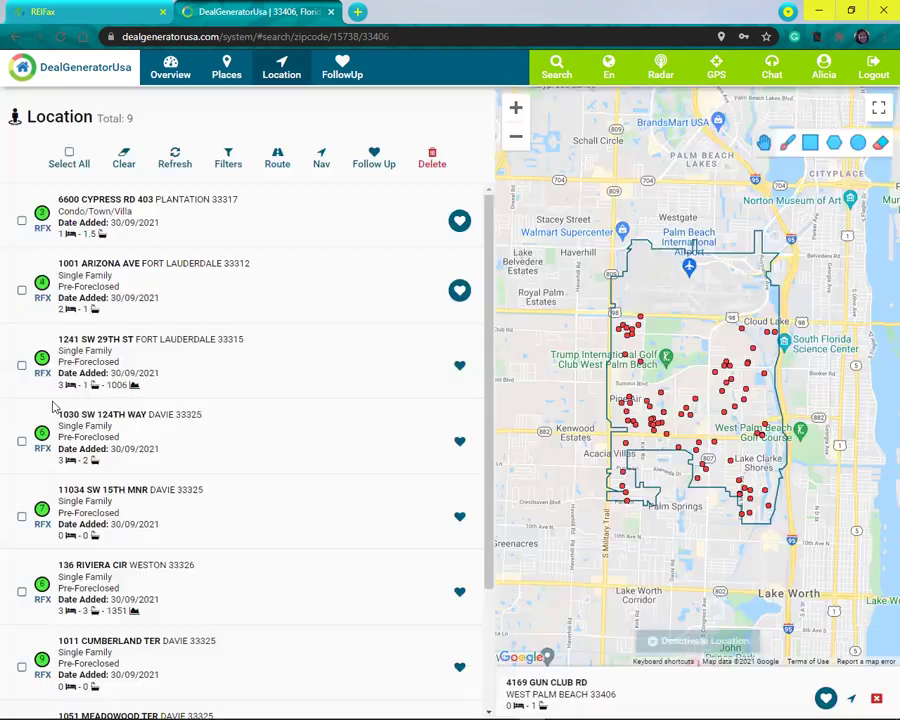
left_click(374, 160)
left_click(20, 222)
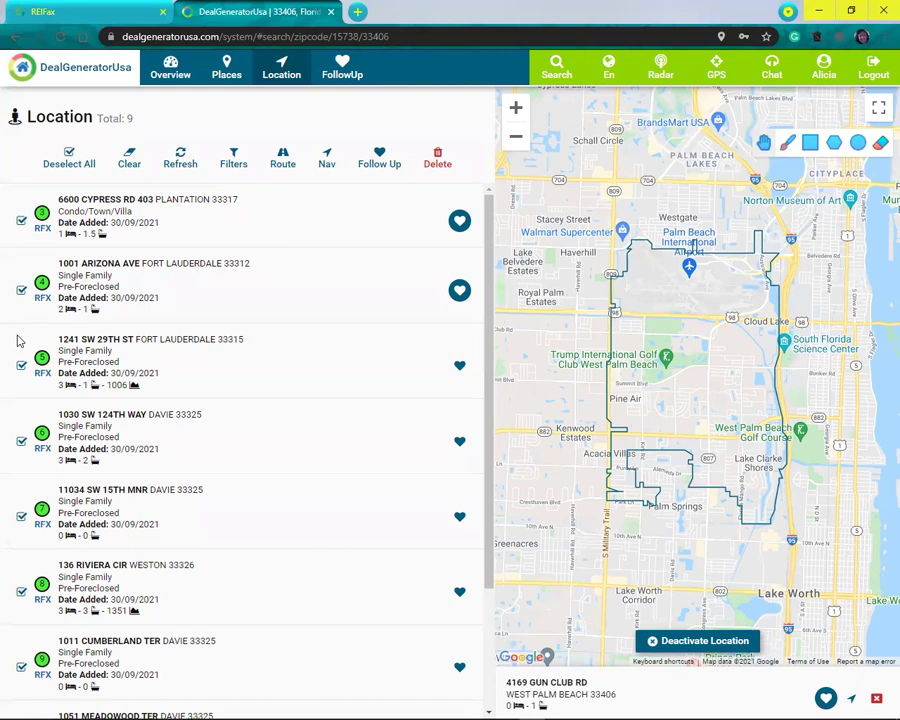
left_click(22, 221)
left_click(20, 290)
left_click(20, 365)
left_click(21, 441)
left_click(21, 516)
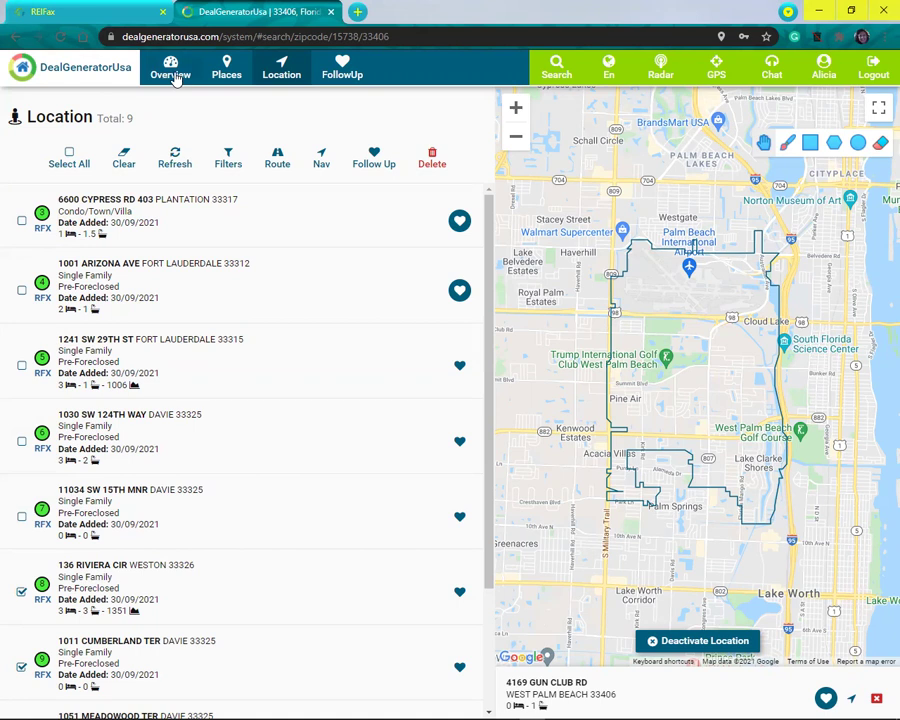
left_click(173, 77)
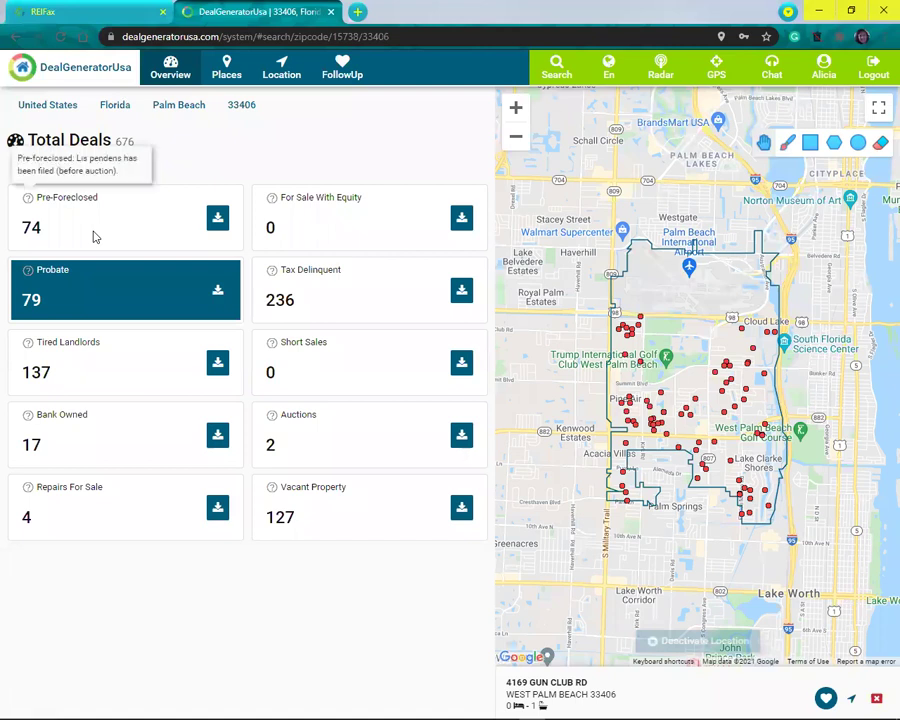
Step: Show the 79 Probate deals and download them as probate.xlsx, excluding the Pool and WF columns
left_click(95, 236)
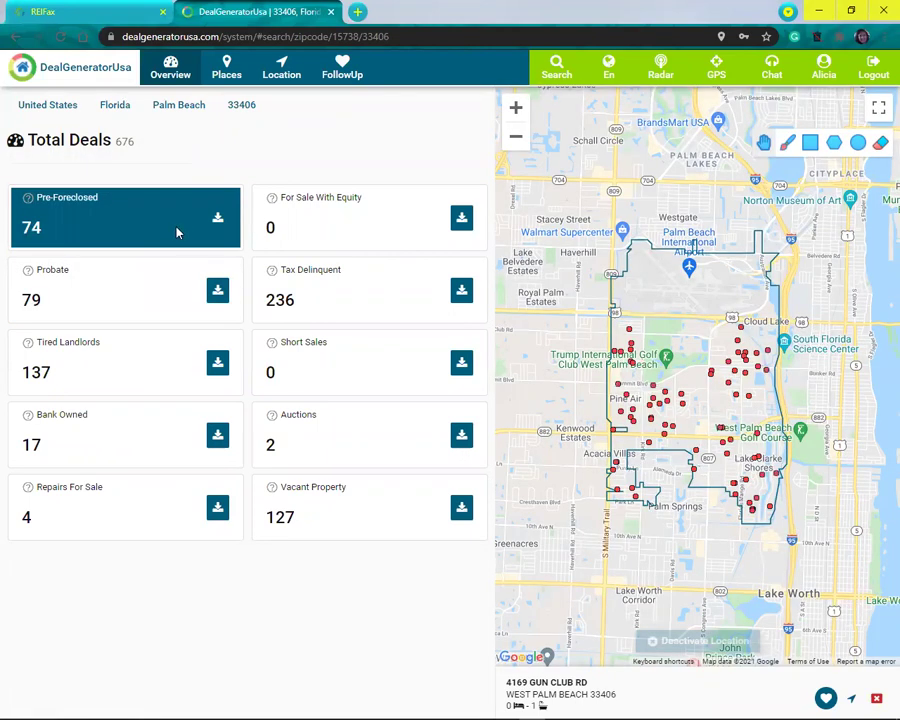
left_click(82, 299)
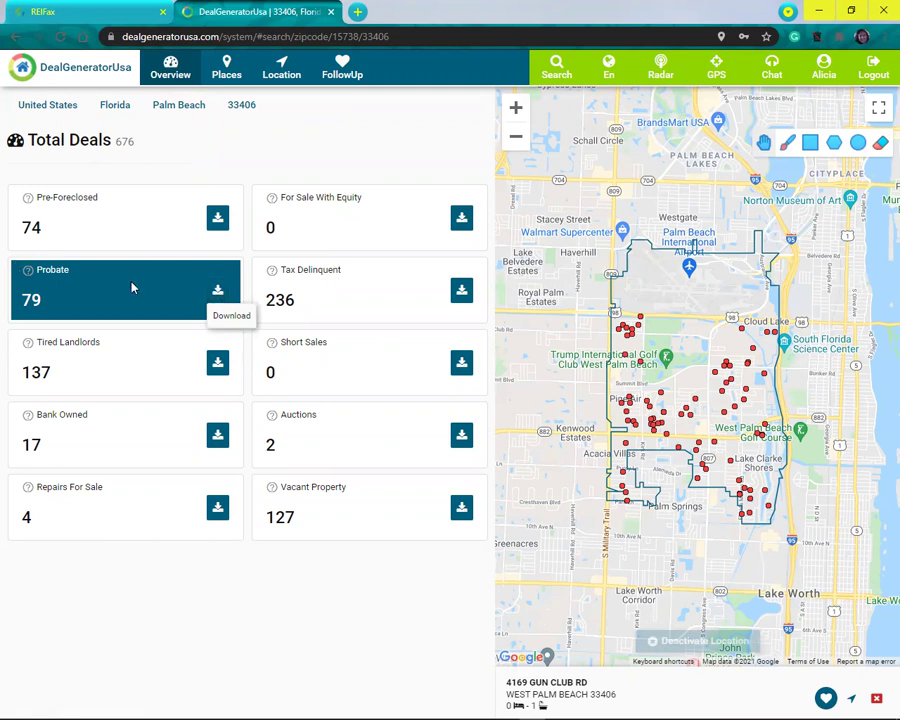
left_click(221, 290)
mouse_move(332, 345)
left_mouse_down()
mouse_move(316, 420)
mouse_move(321, 474)
mouse_move(332, 338)
left_mouse_up()
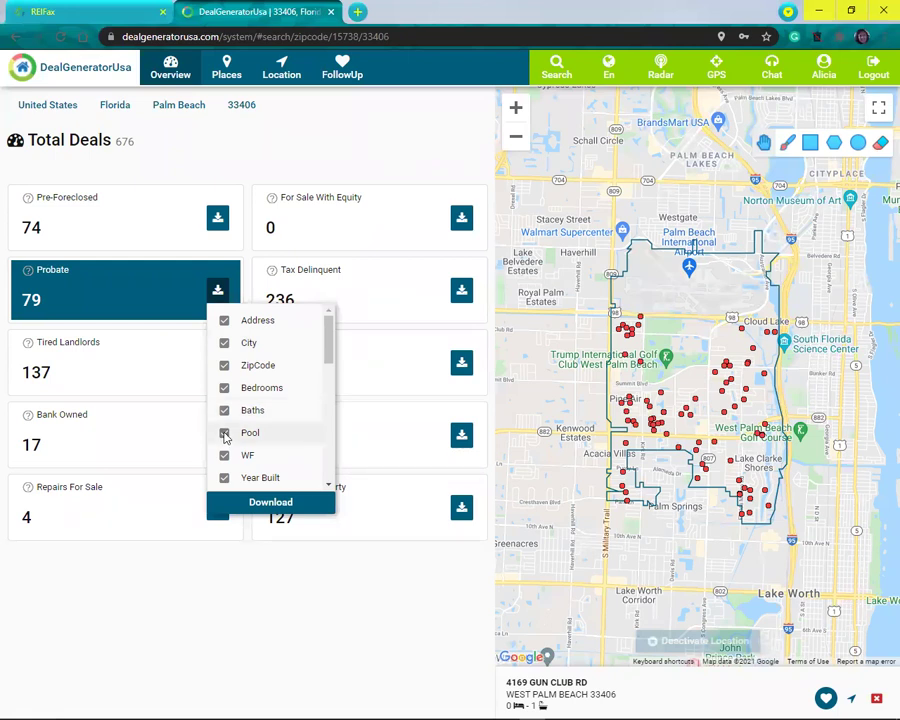
left_click(224, 433)
left_click(224, 456)
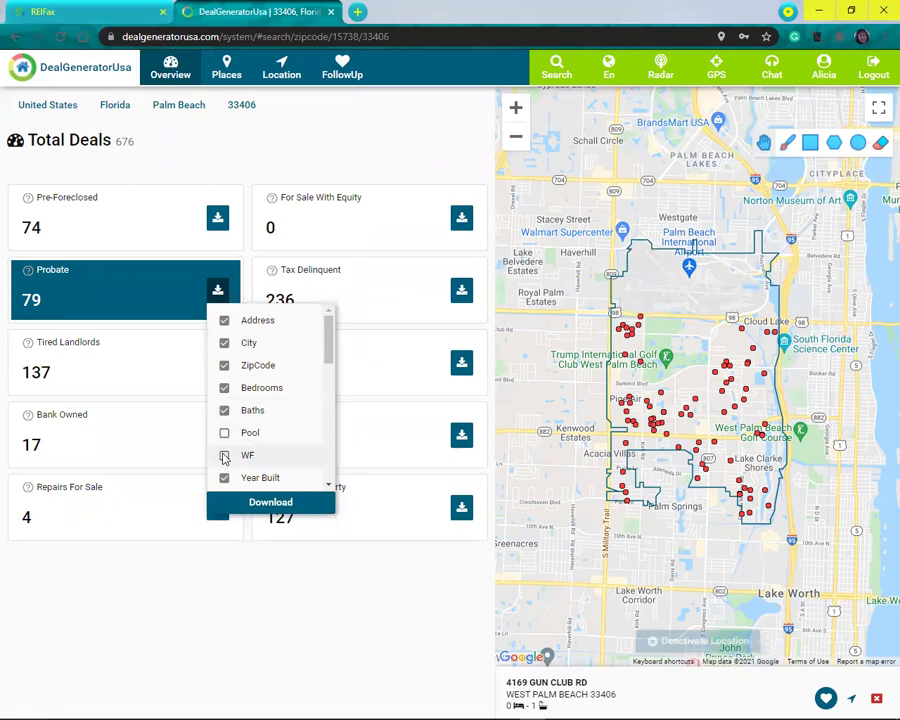
left_click_drag(329, 346, 315, 468)
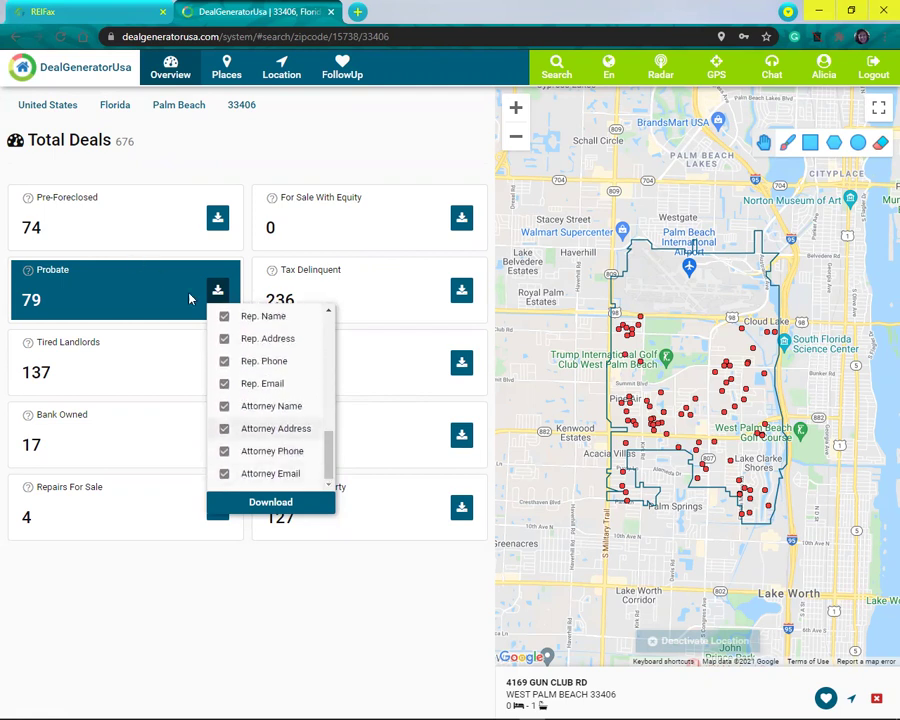
left_click(266, 506)
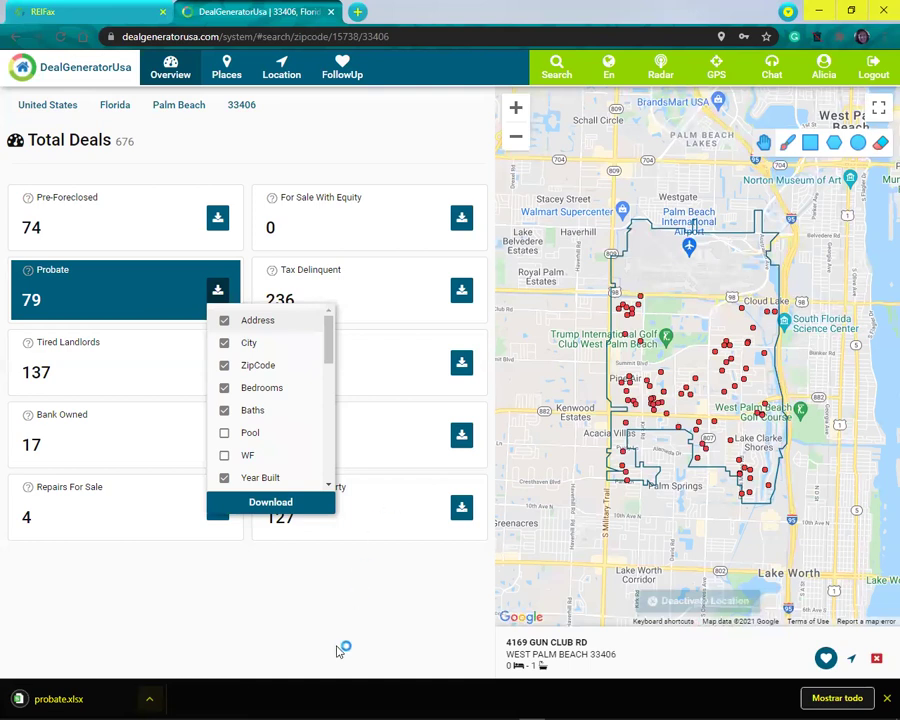
Step: Dismiss the download column list to reveal the Probate deal overview
left_click(394, 490)
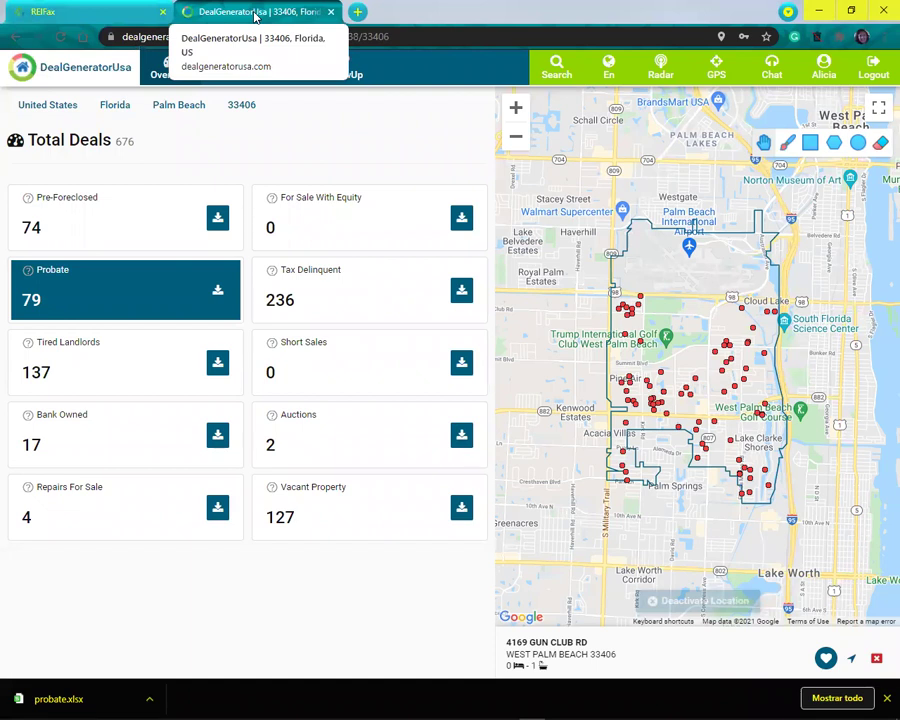
Step: Check the REIFax dashboard's Downloaded Properties gauge (251 of 5000) and its download list
left_click(97, 9)
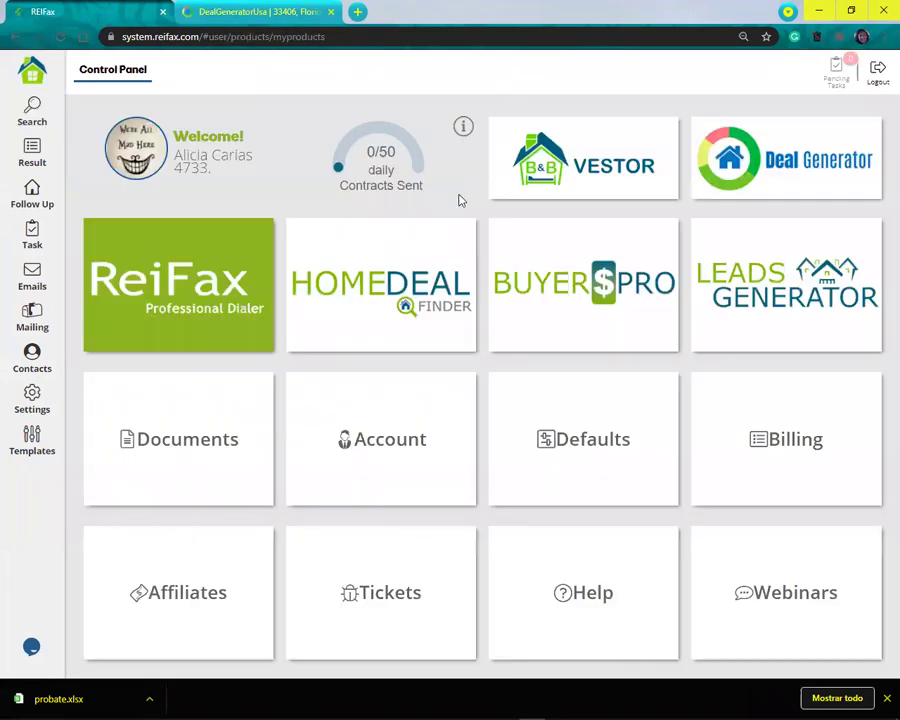
left_click(371, 178)
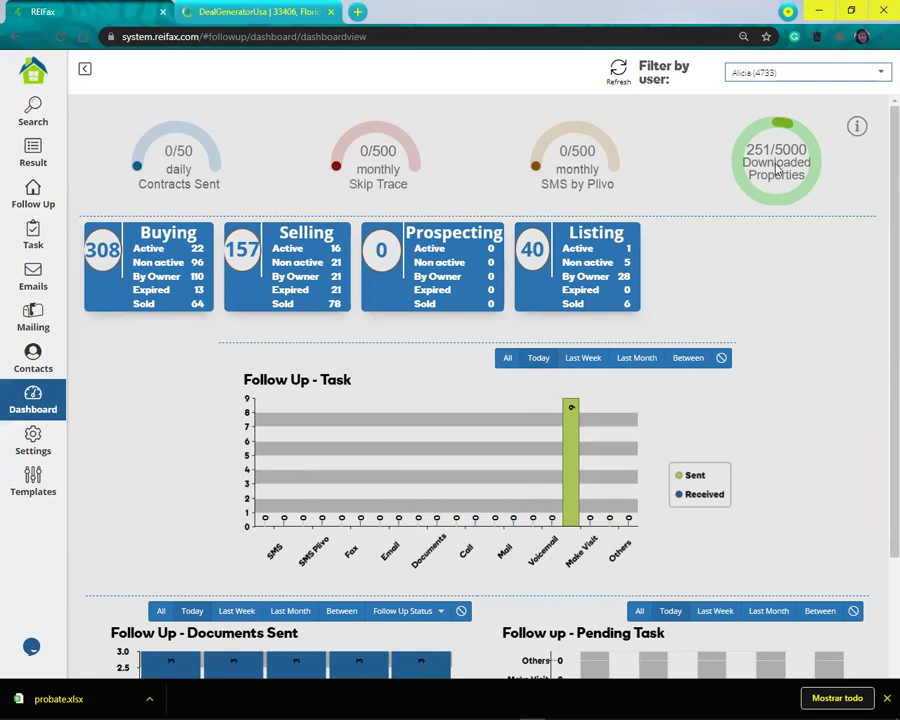
left_click(777, 170)
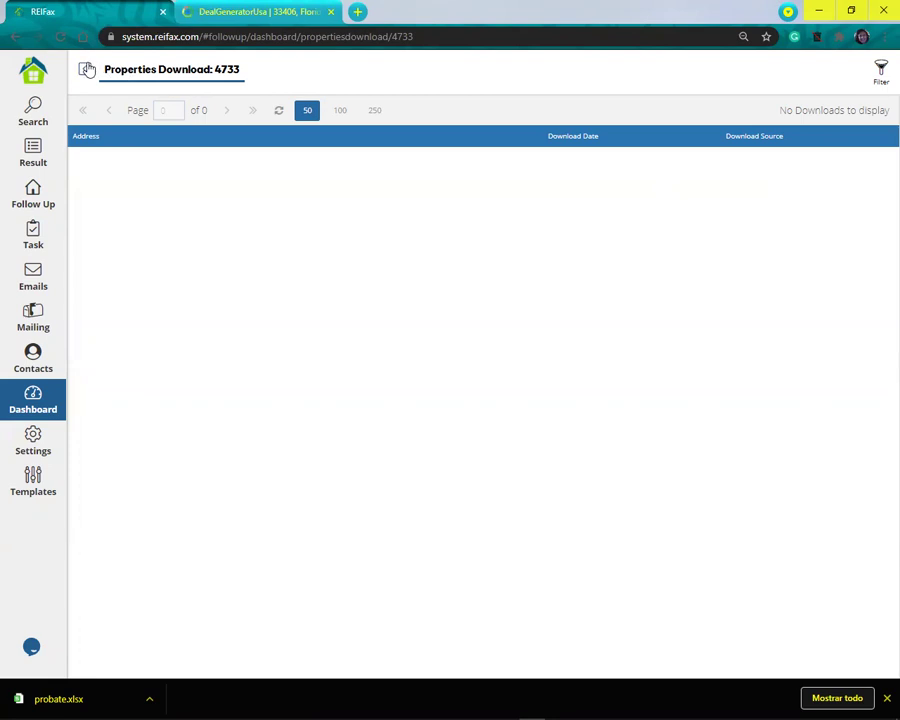
left_click(84, 68)
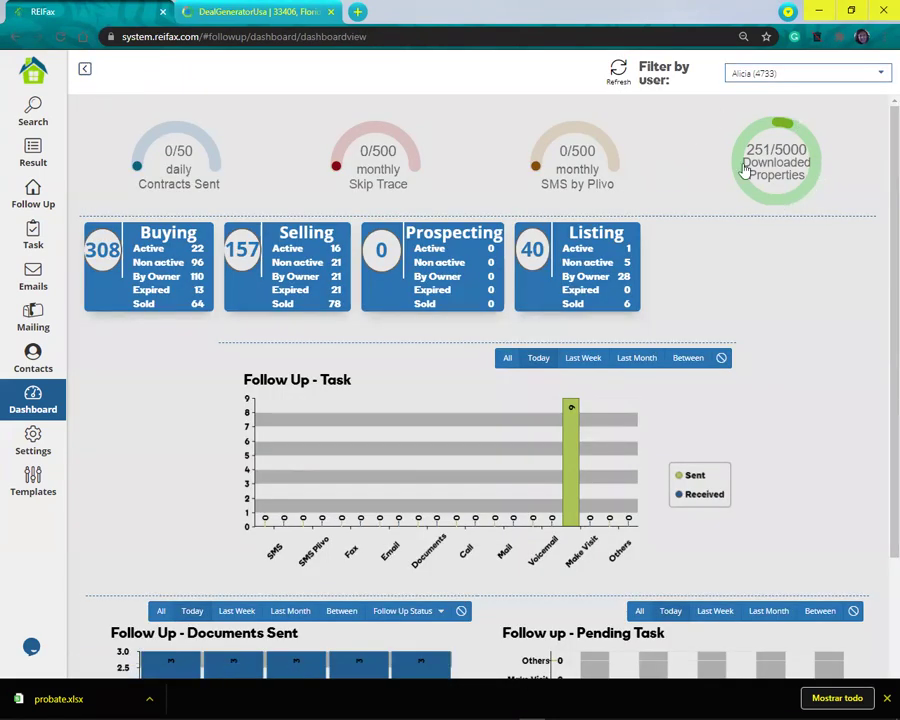
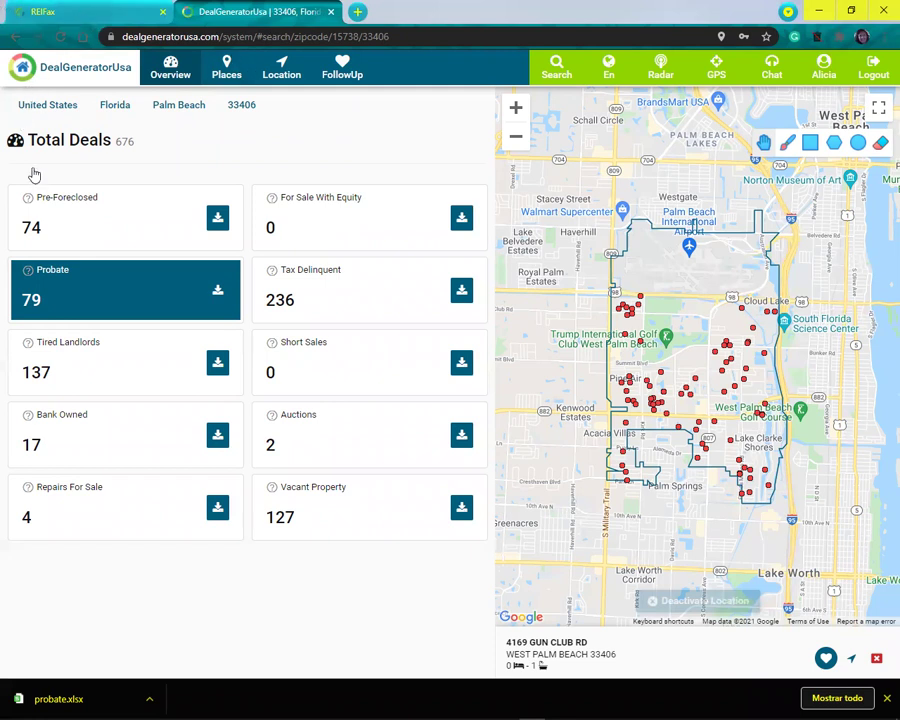
Step: Switch to the REIFax tab and load its Control Panel from the house logo
left_click(50, 13)
left_click(44, 76)
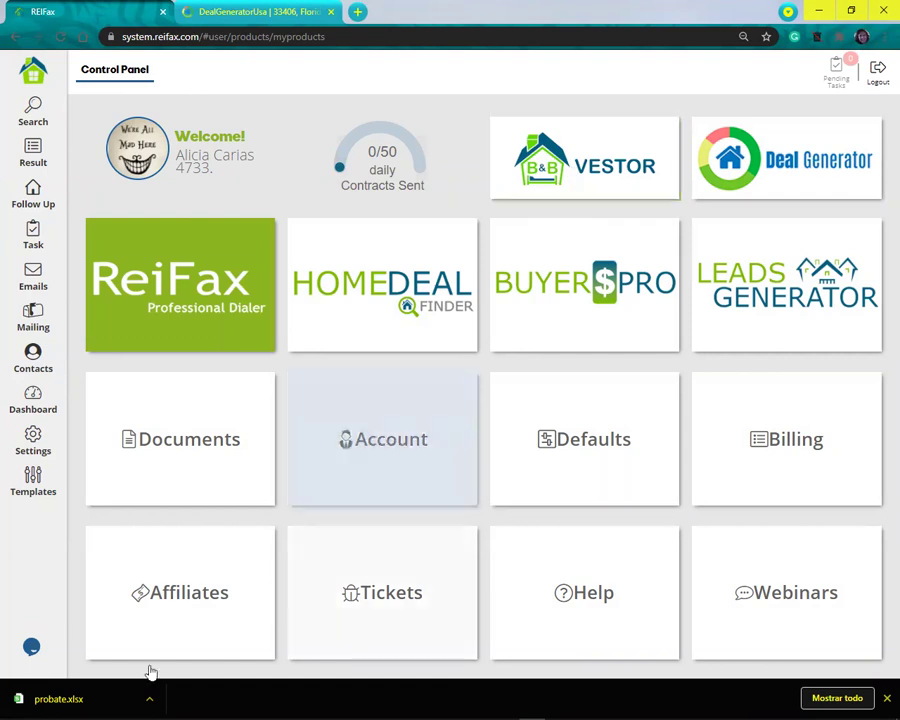
left_click(30, 647)
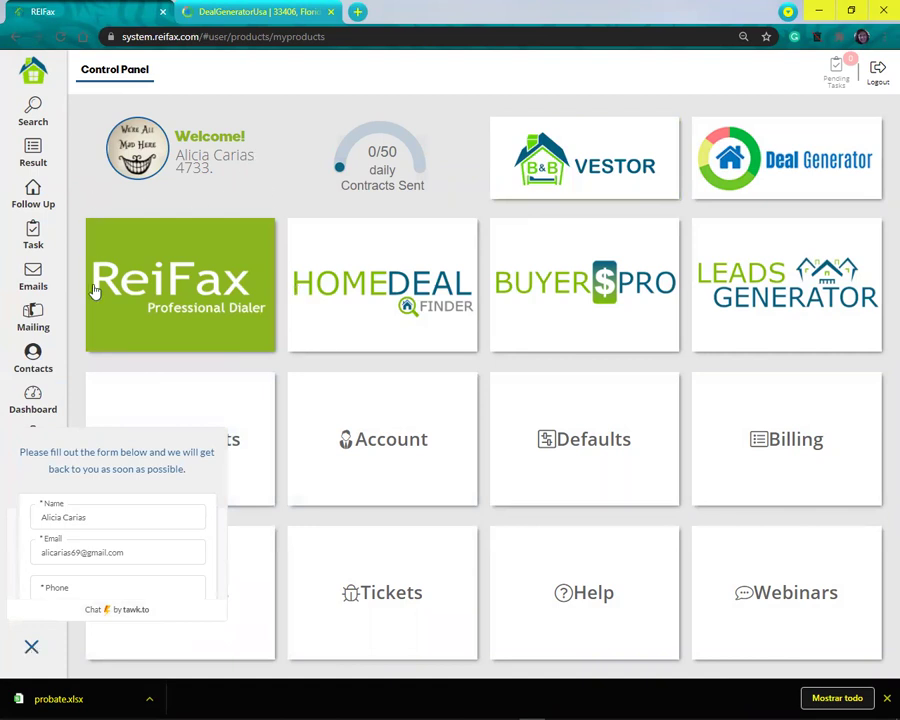
left_click(30, 650)
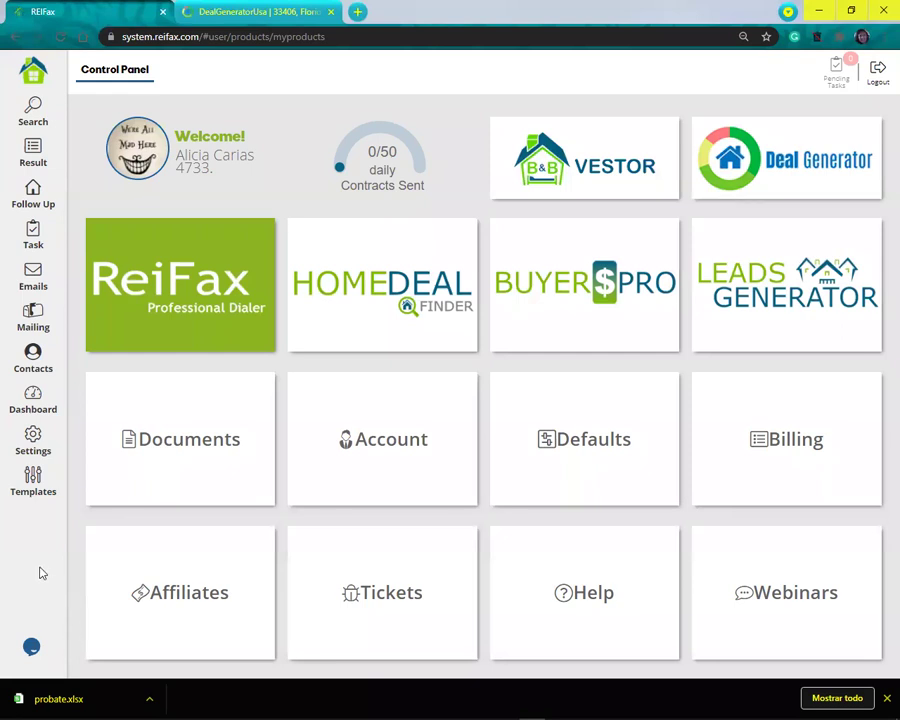
left_click(110, 455)
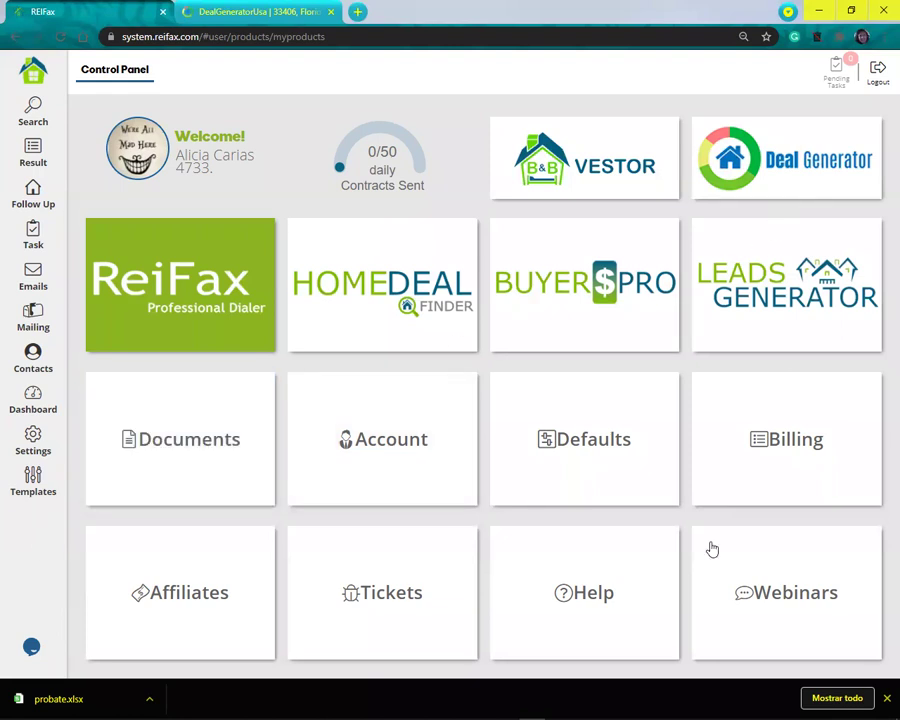